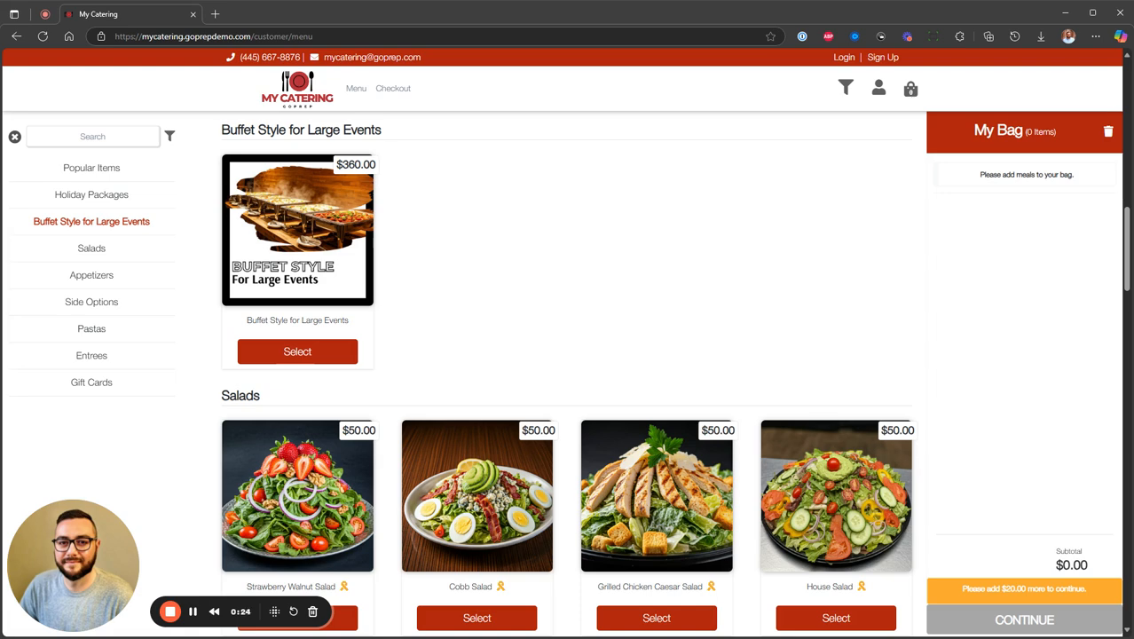
Step: Add a small Grilled Chicken Caesar Salad from the Salads category to the bag
scroll(590, 306, "down", 3)
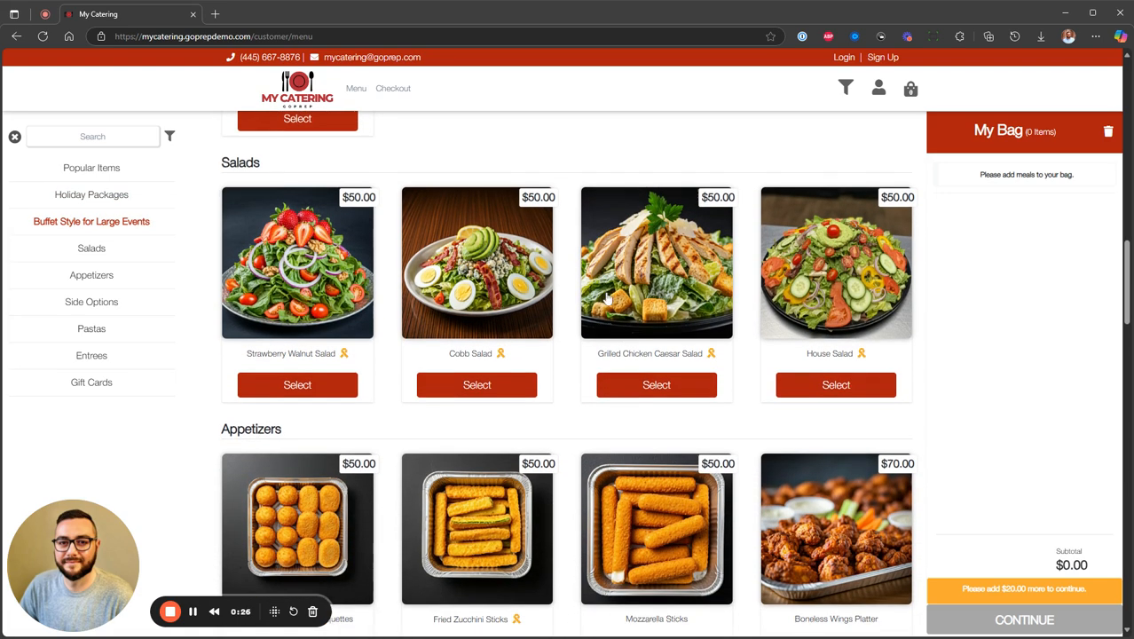
left_click(636, 377)
left_click(678, 404)
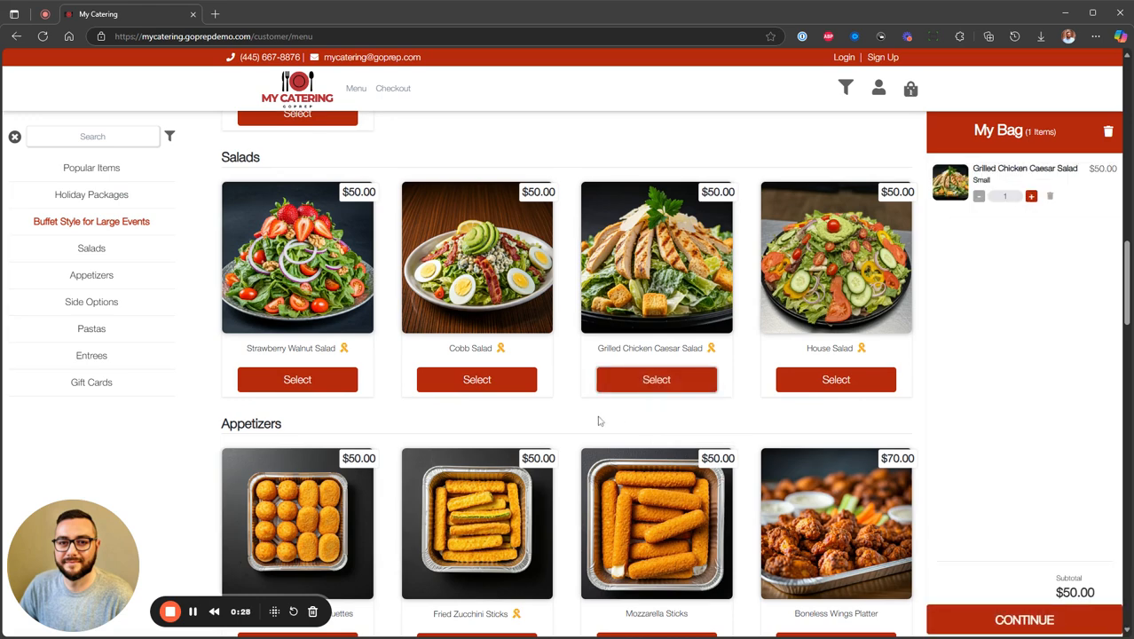
Step: Browse the remaining menu categories and empty the bag
scroll(293, 346, "down", 3)
left_click(91, 328)
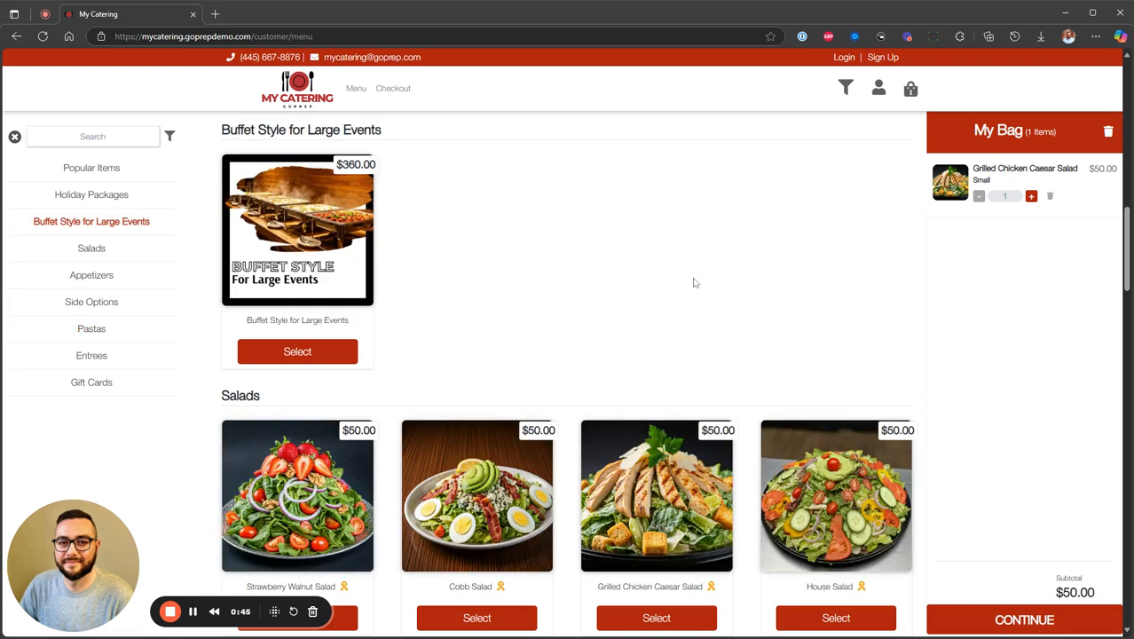
left_click(1108, 132)
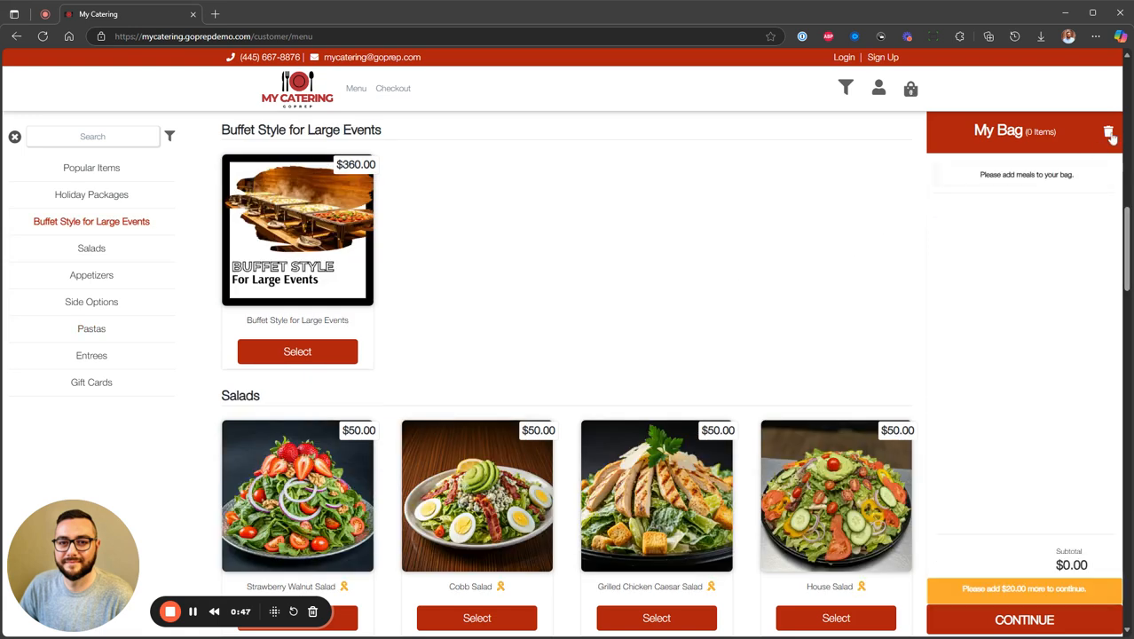
Step: Open the Buffet Style for Large Events package for 50 people and choose Chicken Fingers and Chicken Francaise half trays as entrees
left_click(302, 356)
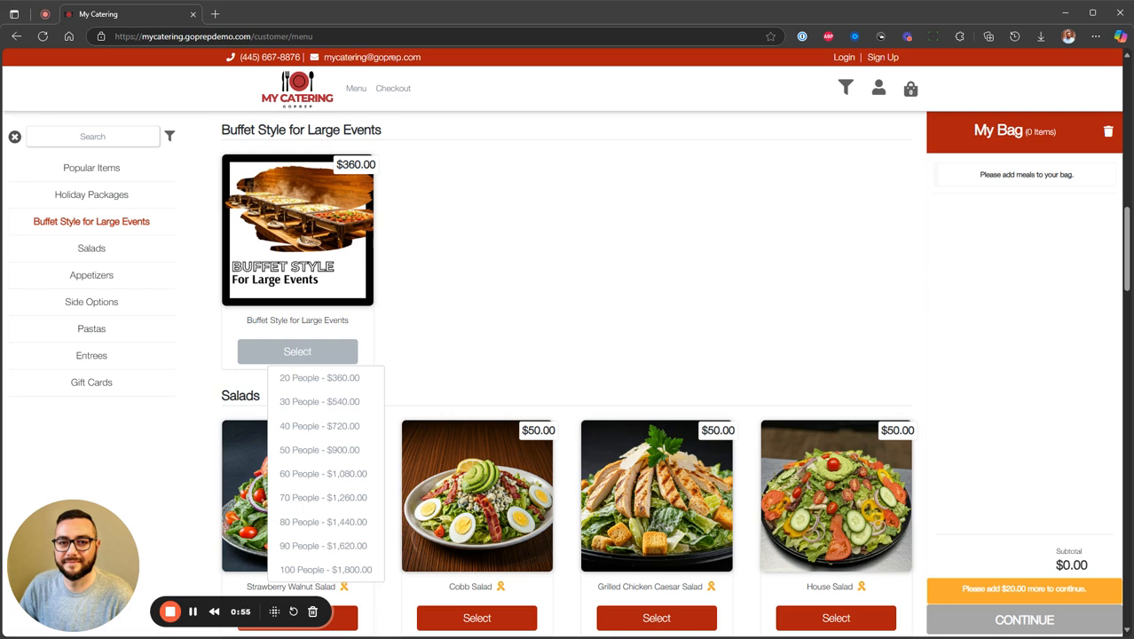
left_click(363, 455)
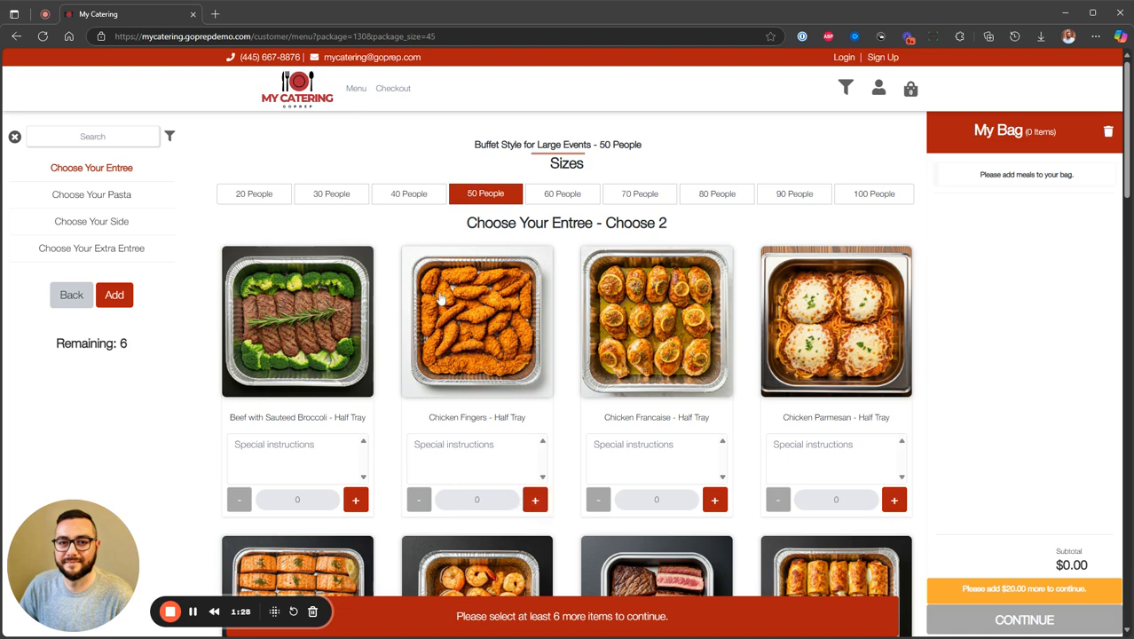
scroll(440, 298, "down", 1)
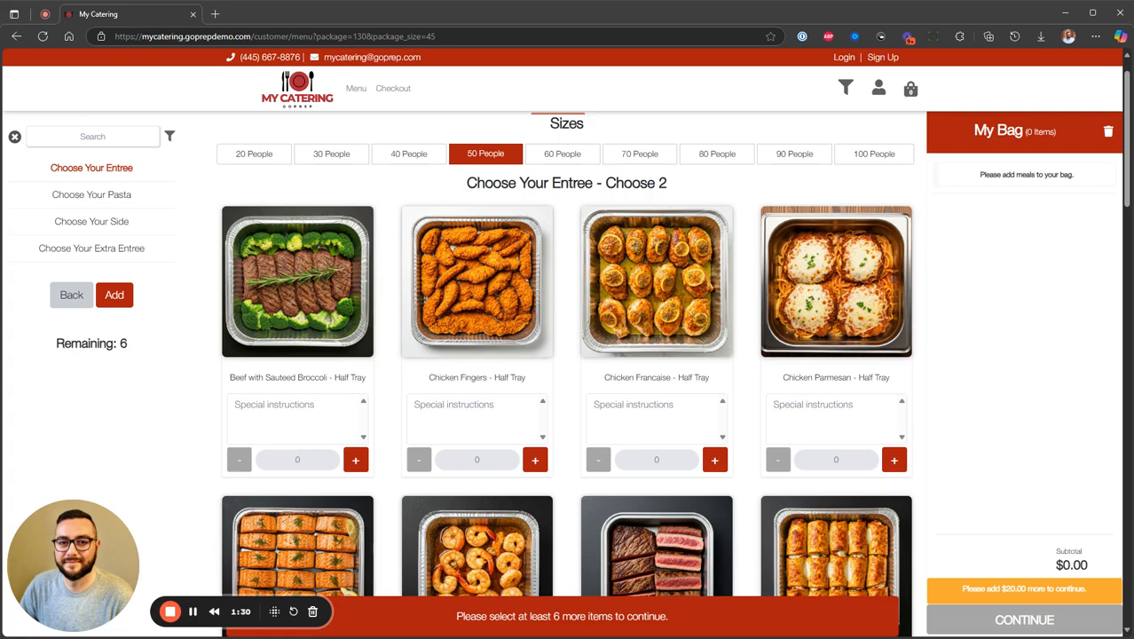
left_click(535, 460)
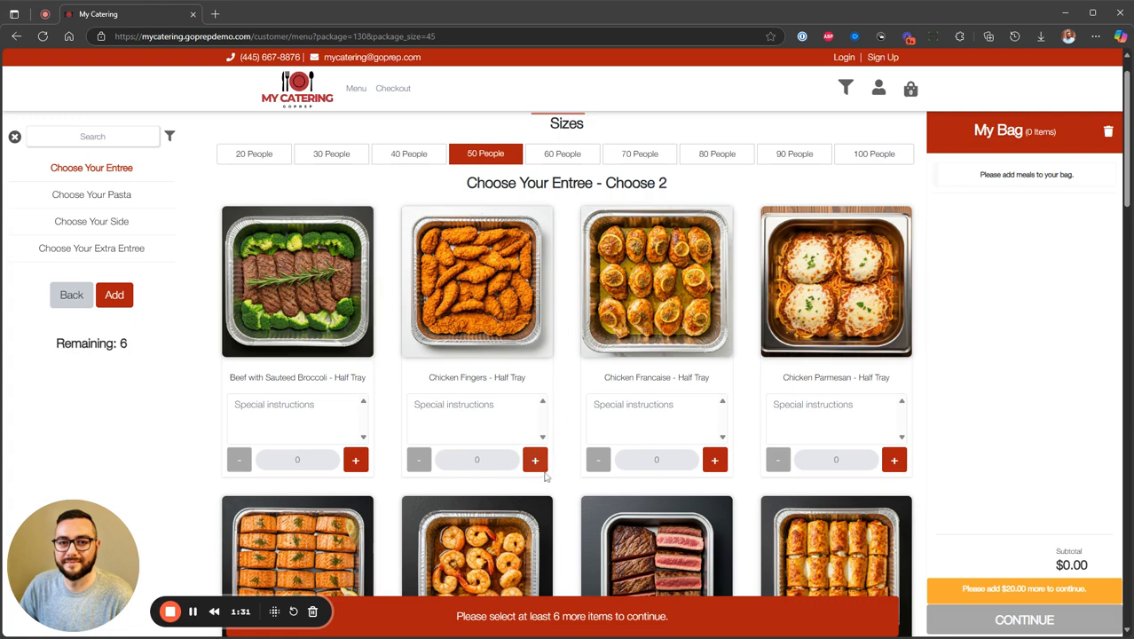
left_click(714, 459)
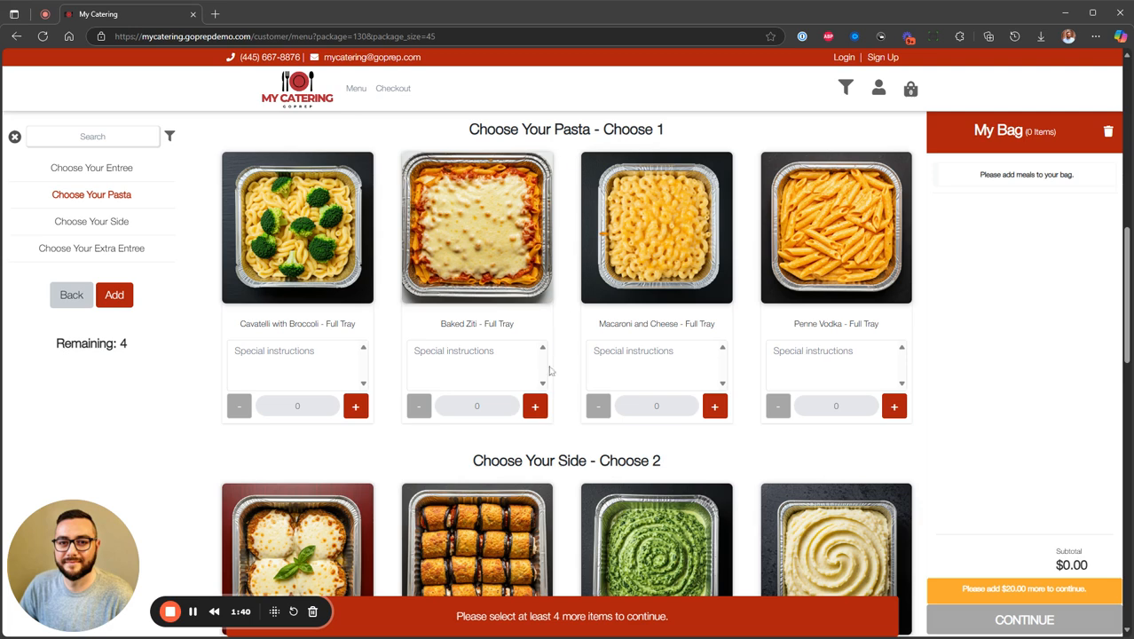
Step: Choose the Baked Ziti full tray as pasta and the Eggplant Rollatoni and Creamed Spinach full trays as sides
left_click(537, 406)
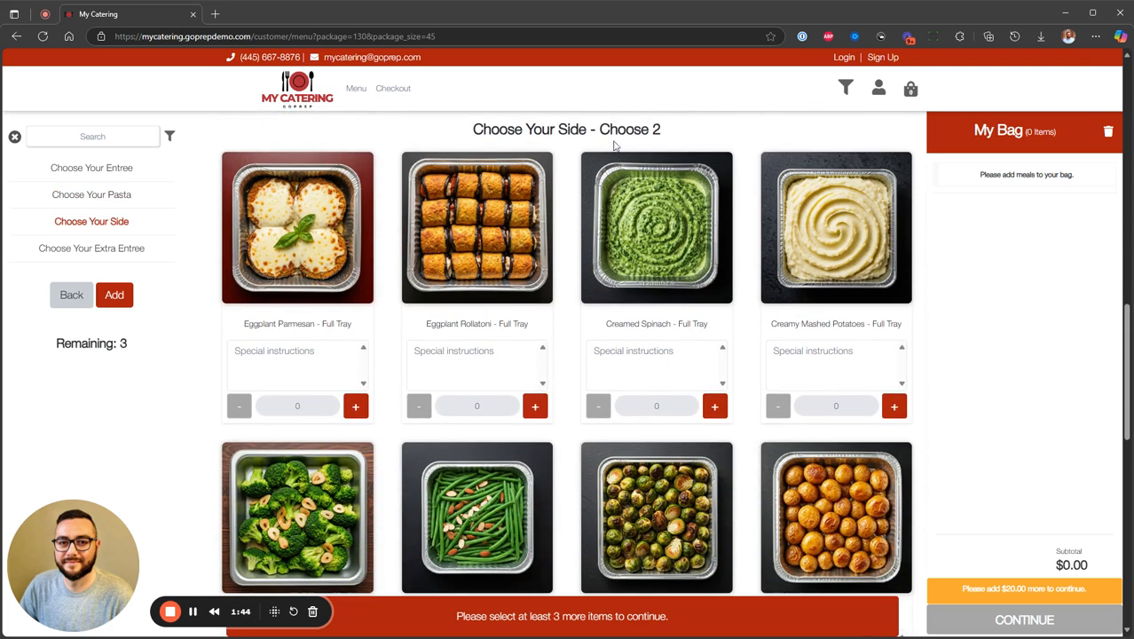
left_click(534, 405)
left_click(716, 406)
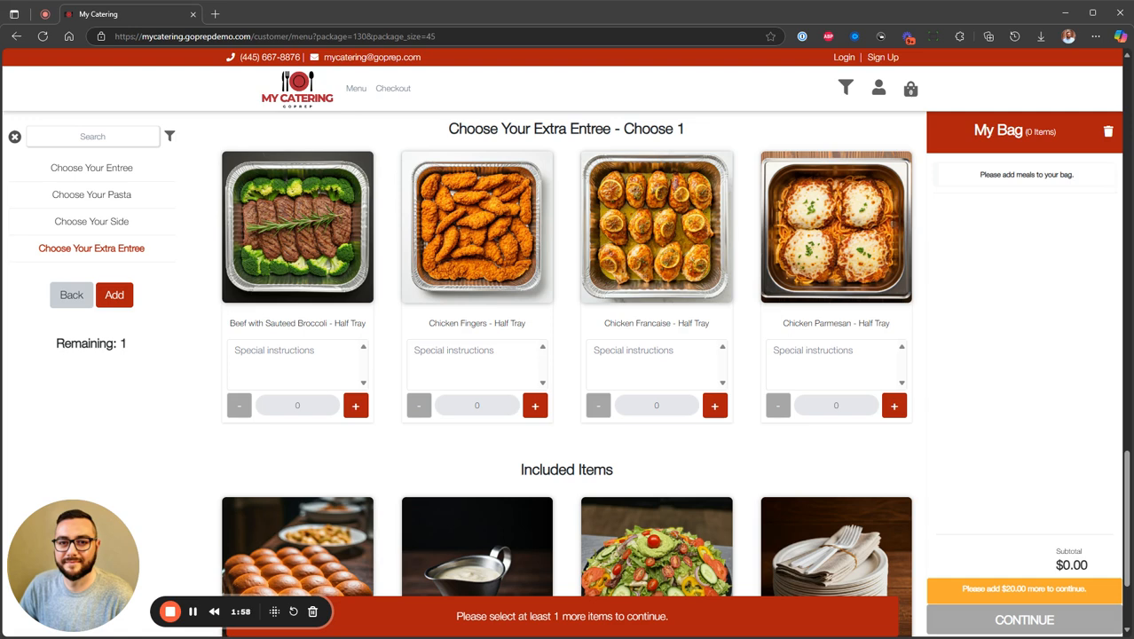
Step: Choose the Chicken Fingers half tray as the extra entree and add the completed package to the bag
left_click(535, 409)
scroll(644, 401, "down", 2)
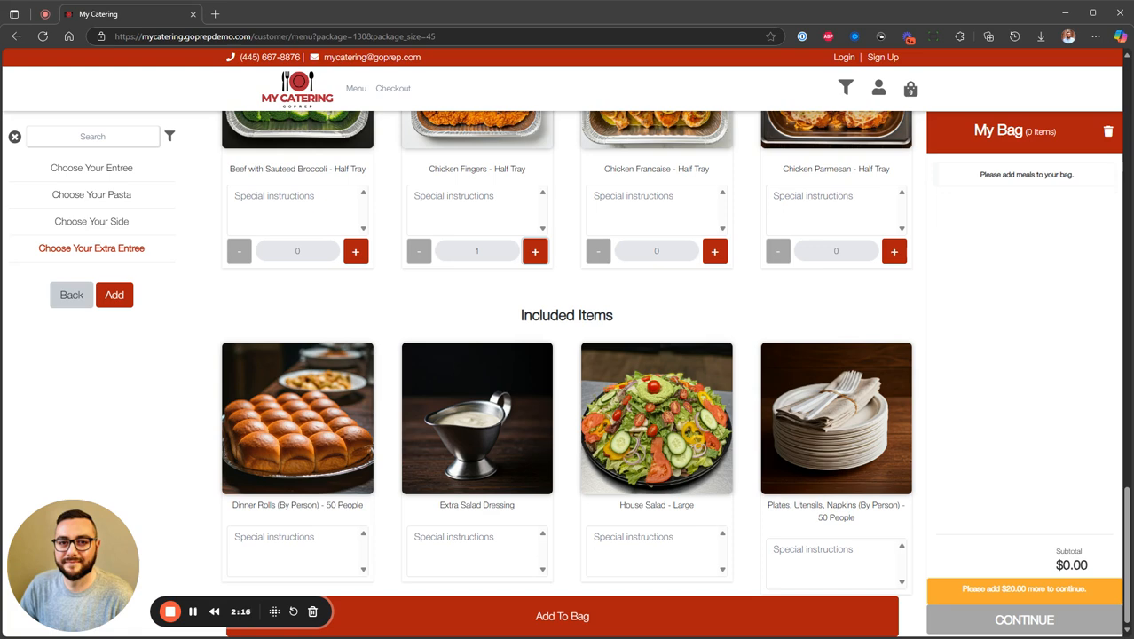
left_click(685, 619)
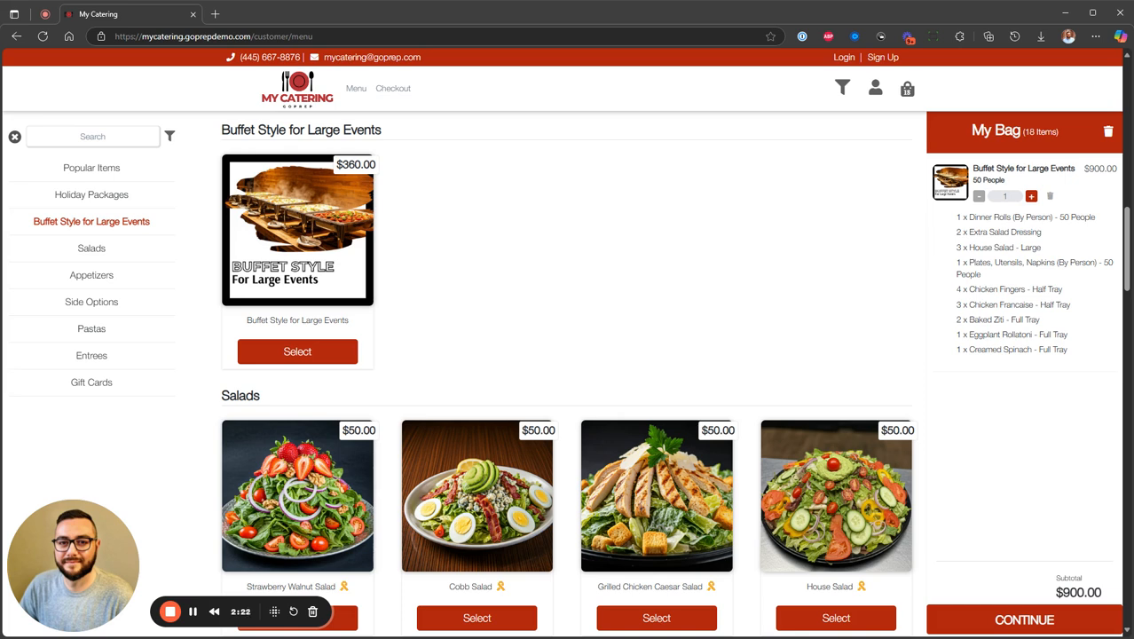
Step: Review the package's item list in the bag, continue to the checkout page and check the order total
left_click_drag(1069, 348, 952, 235)
left_click(952, 610)
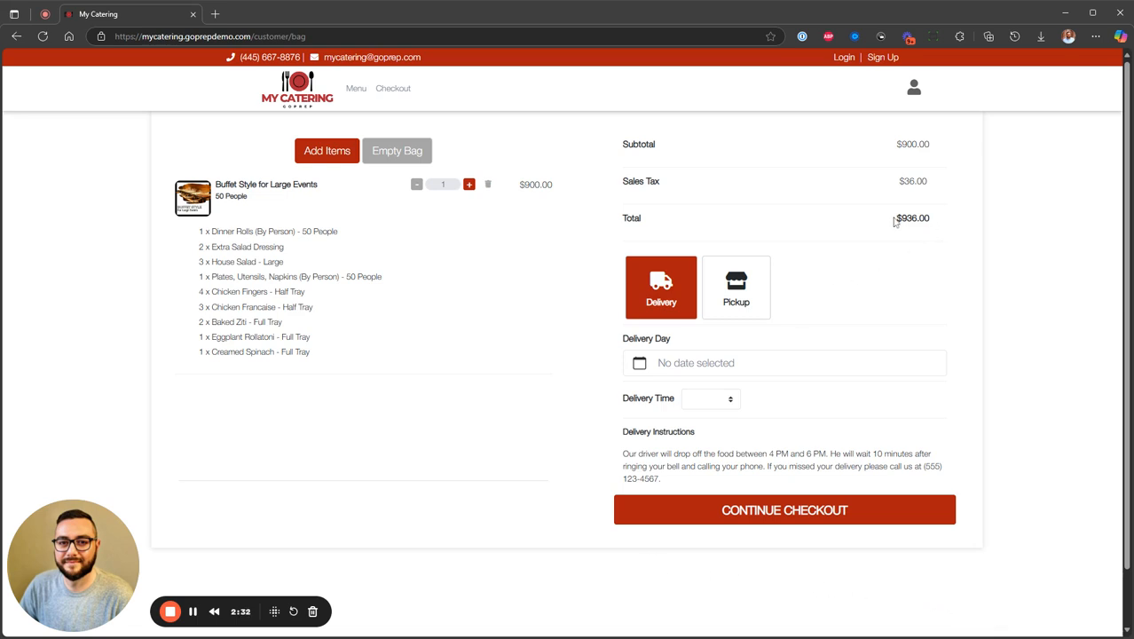
left_click_drag(893, 221, 940, 218)
Step: Return to the menu from checkout and reopen the Buffet Style for Large Events package for 50 people
left_click(319, 156)
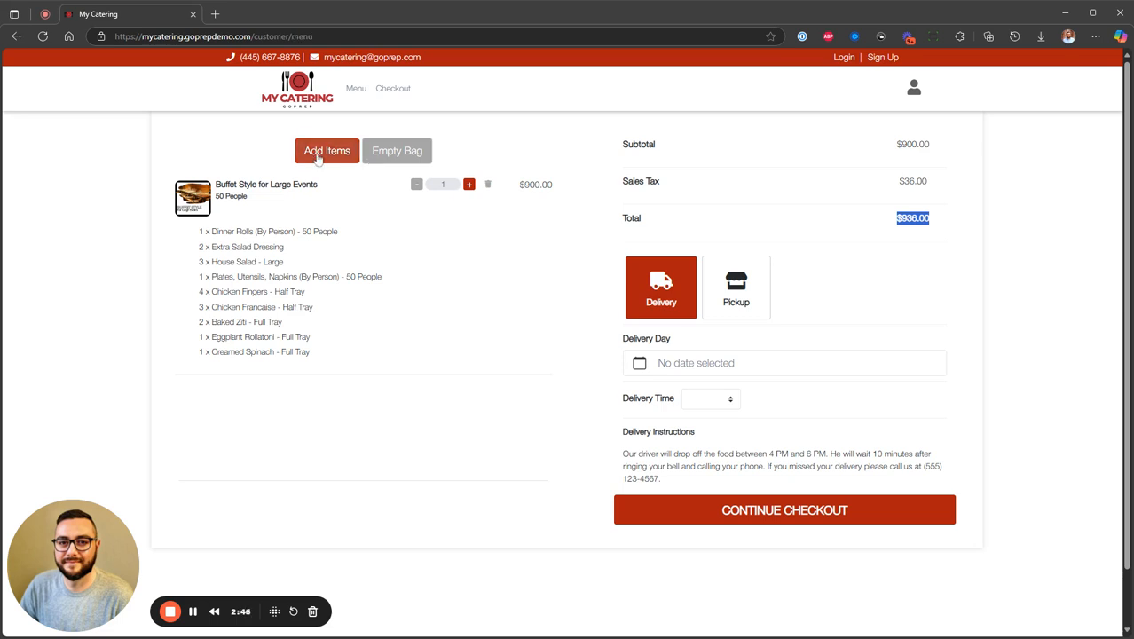
left_click(107, 223)
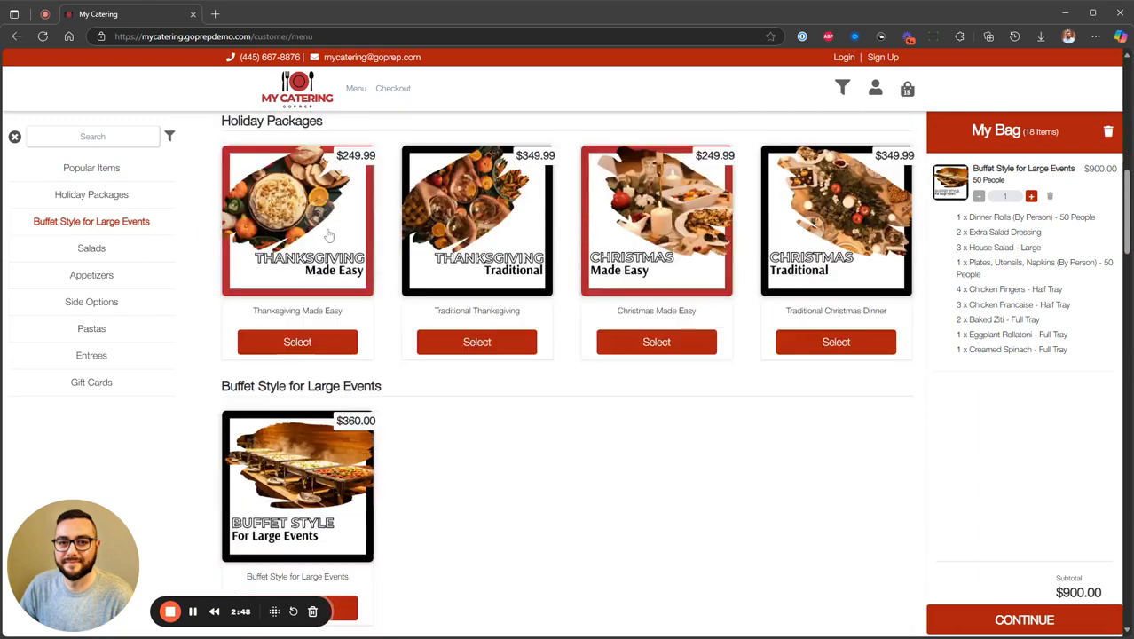
left_click(299, 353)
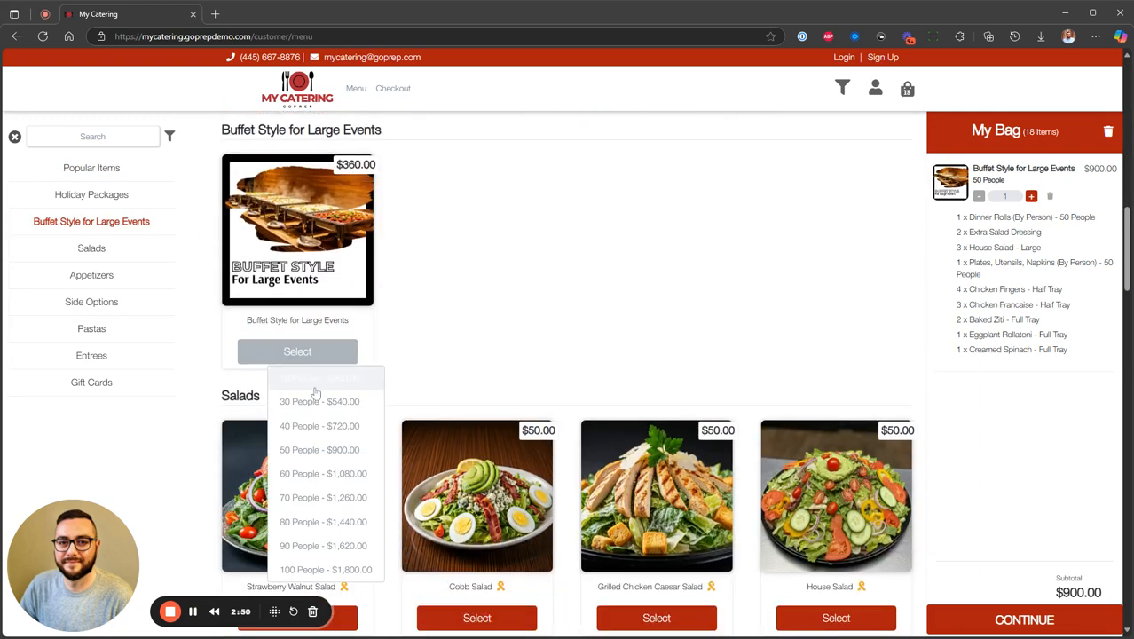
left_click(317, 450)
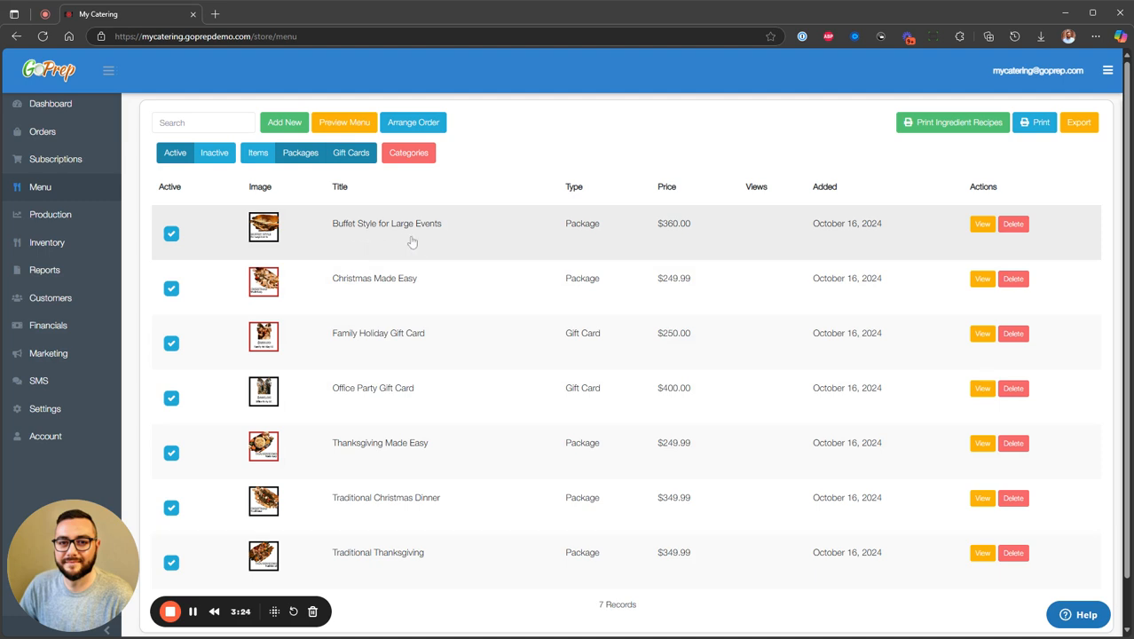
Step: Open the Buffet Style for Large Events package for editing in the store menu and review its base price and package sizes
left_click(432, 241)
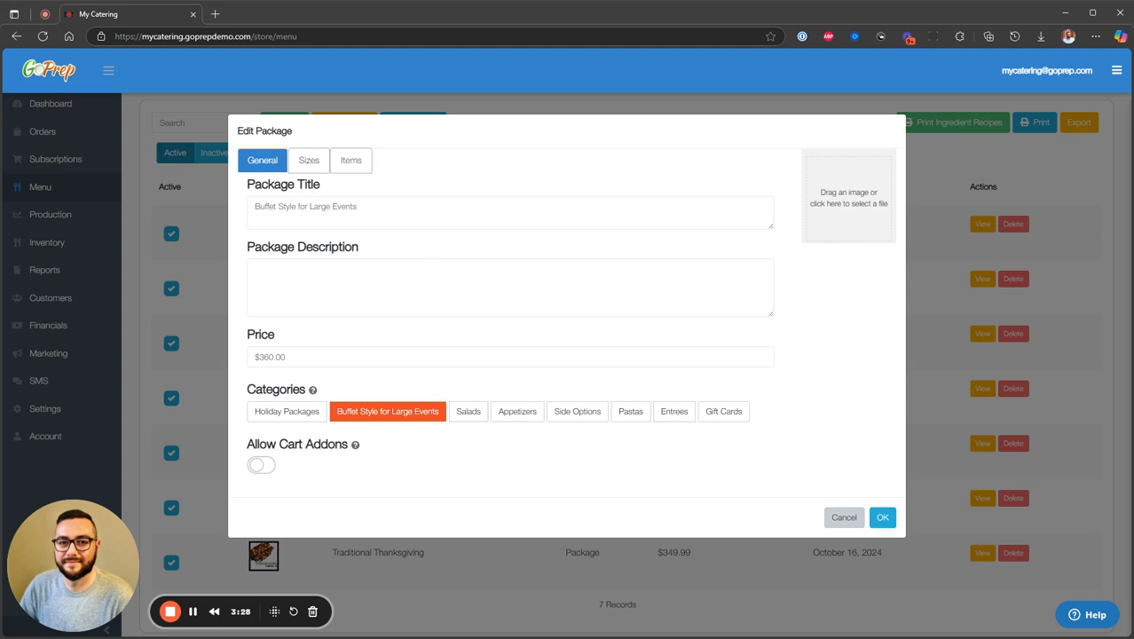
left_click_drag(284, 357, 249, 357)
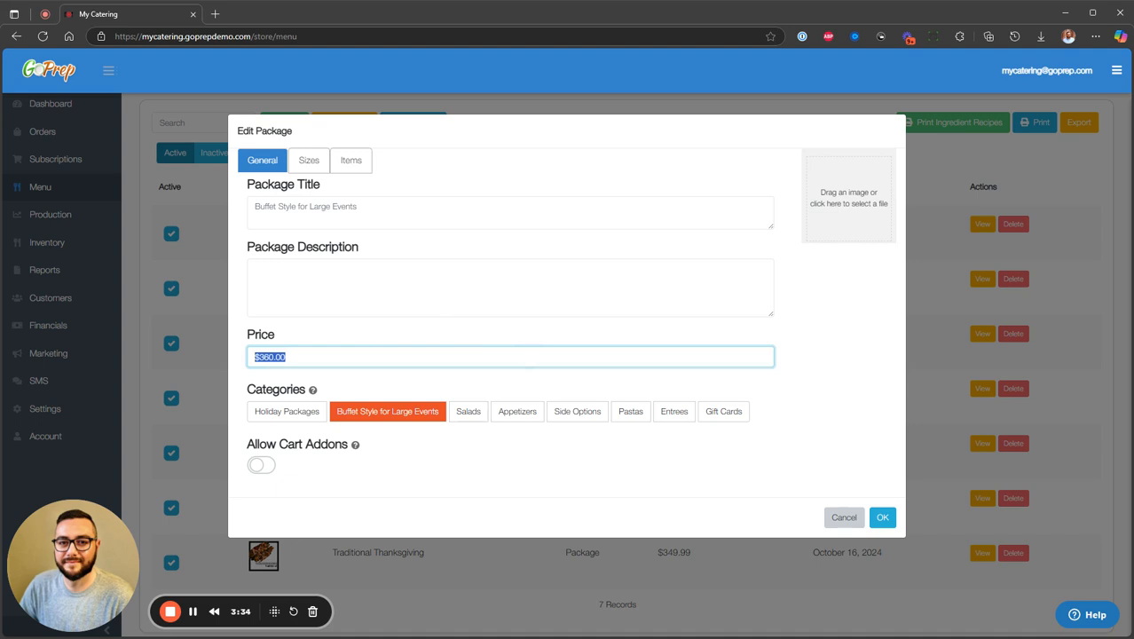
left_click(307, 165)
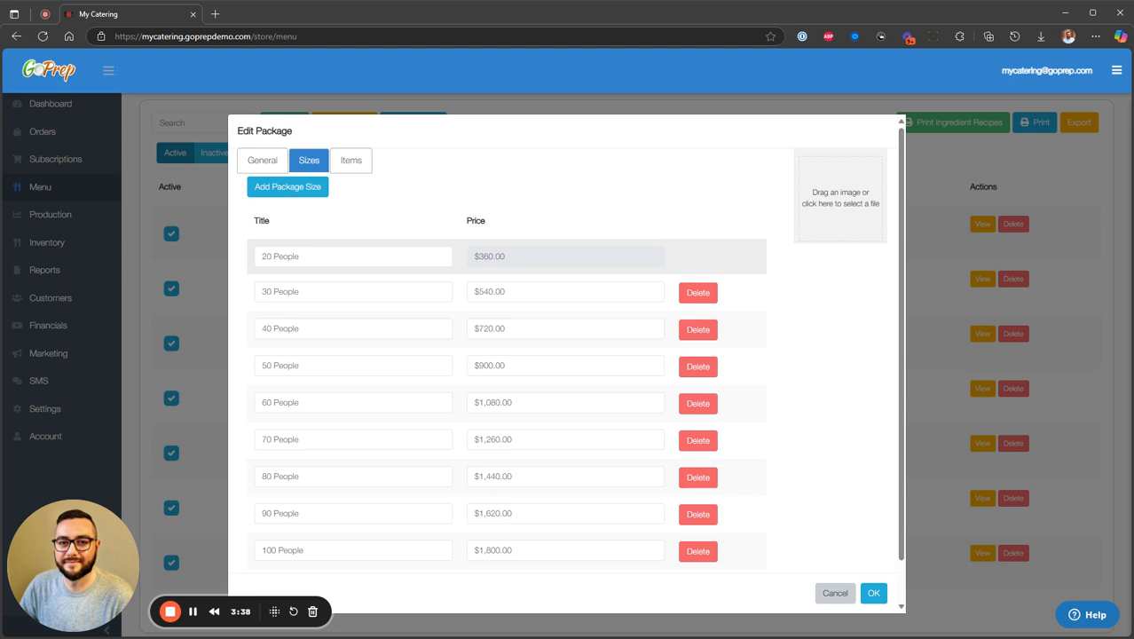
left_click_drag(299, 256, 241, 259)
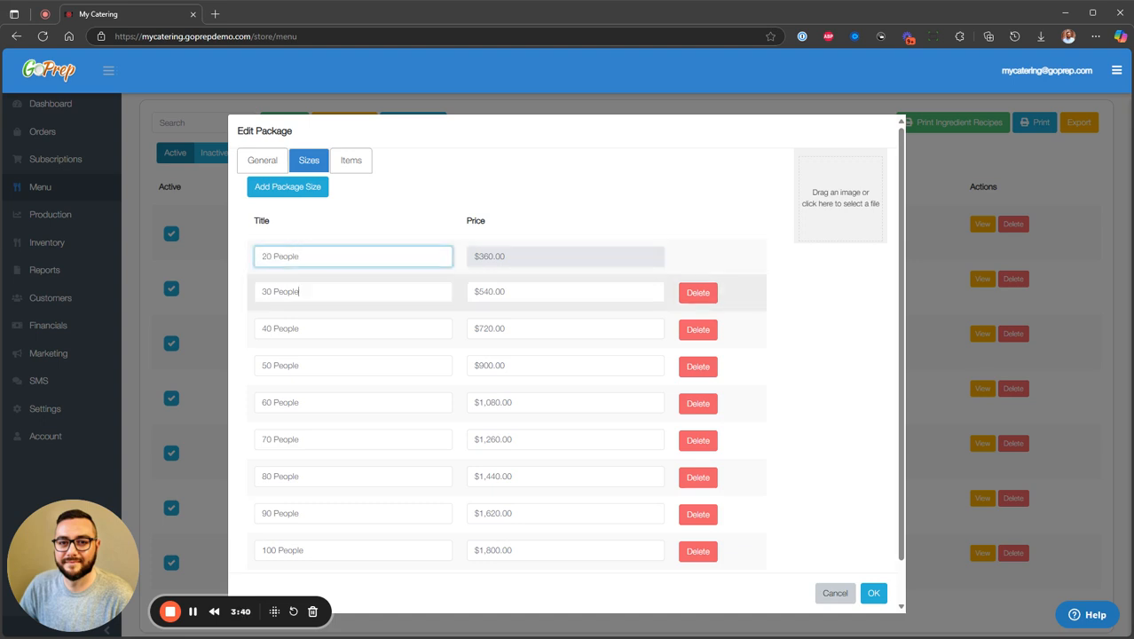
left_click_drag(300, 292, 249, 298)
left_click_drag(300, 328, 260, 329)
left_click_drag(299, 366, 244, 367)
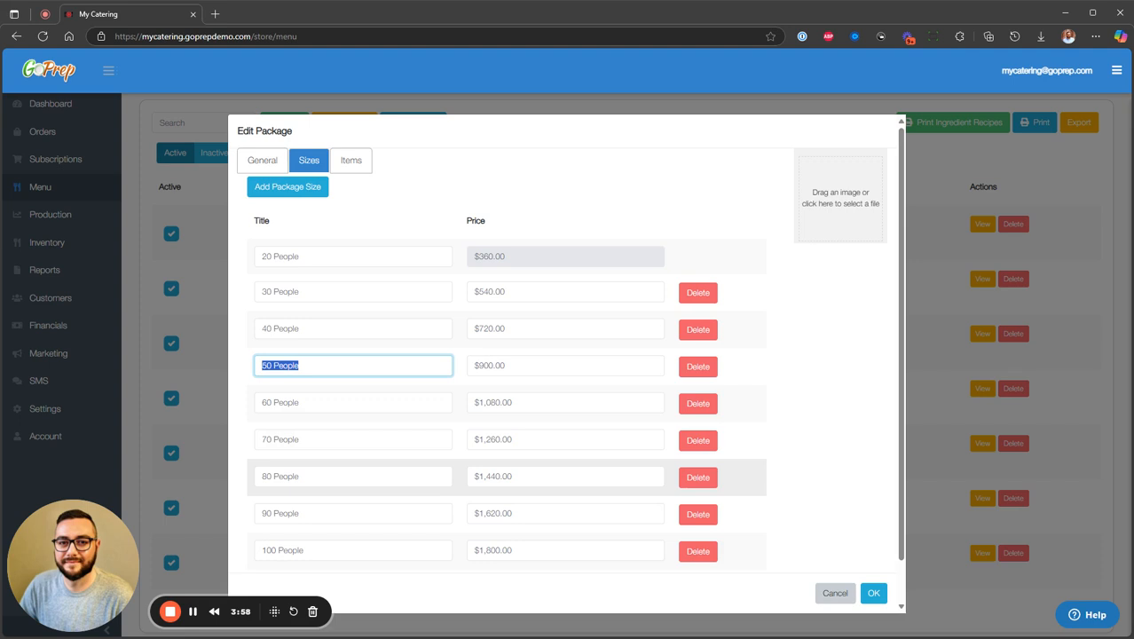
left_click(488, 175)
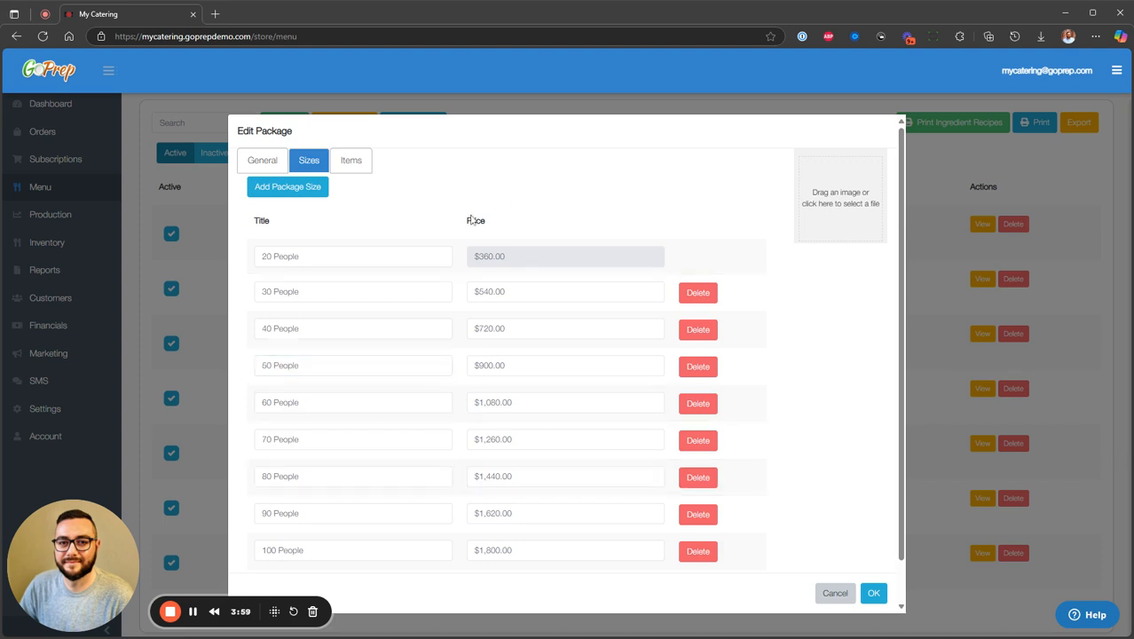
Step: Review only the included preset items of the 20 People size, then return to the size list
left_click(345, 166)
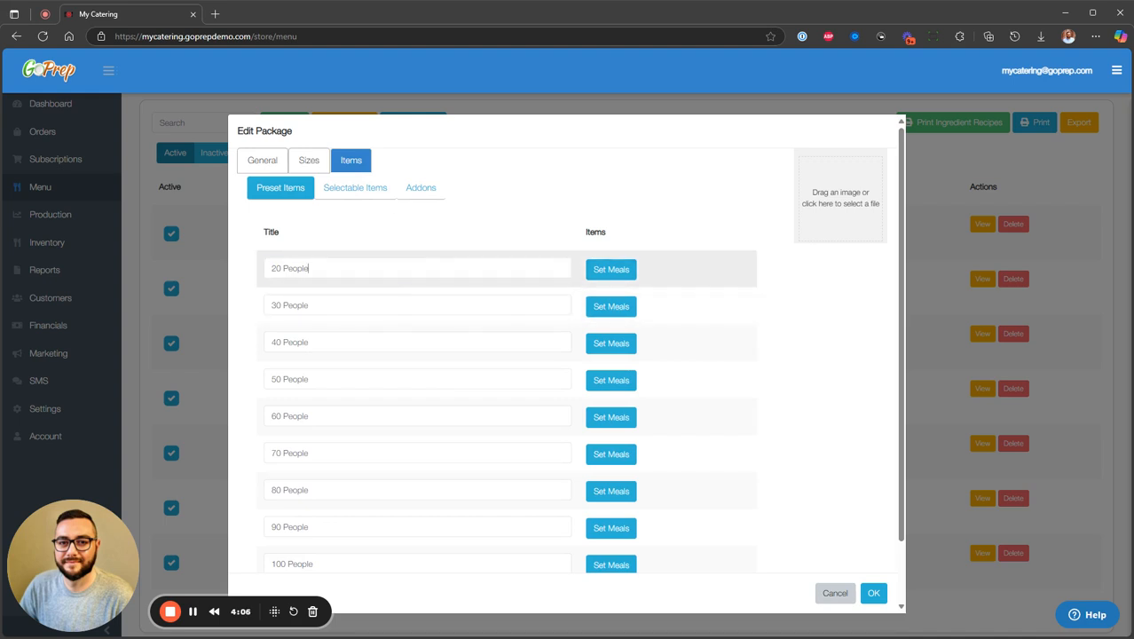
triple_click(307, 268)
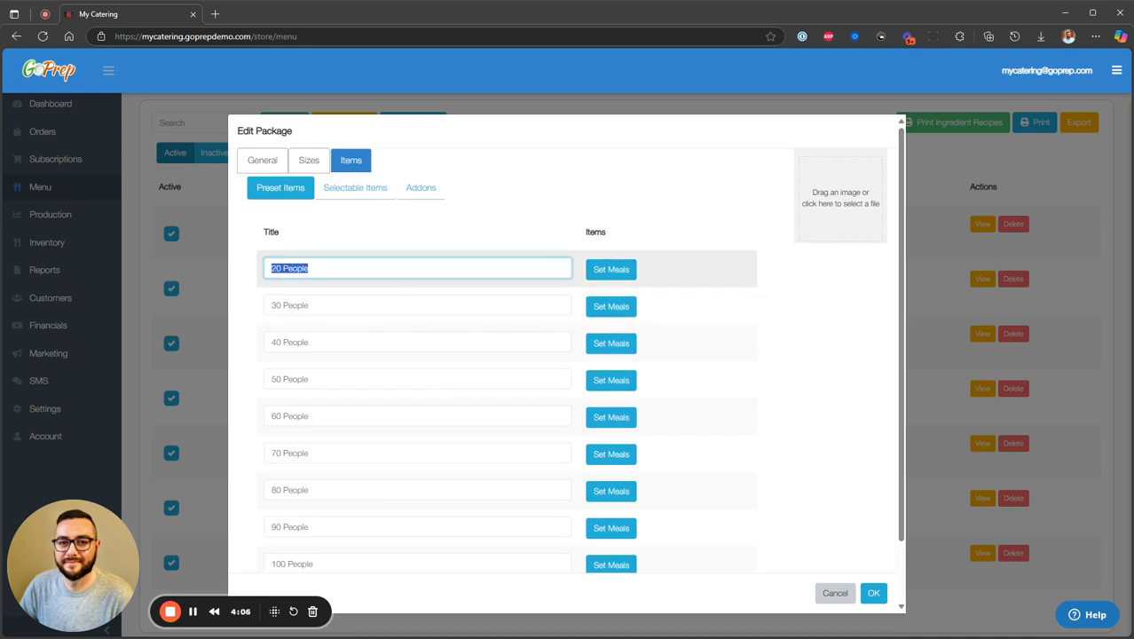
left_click(608, 271)
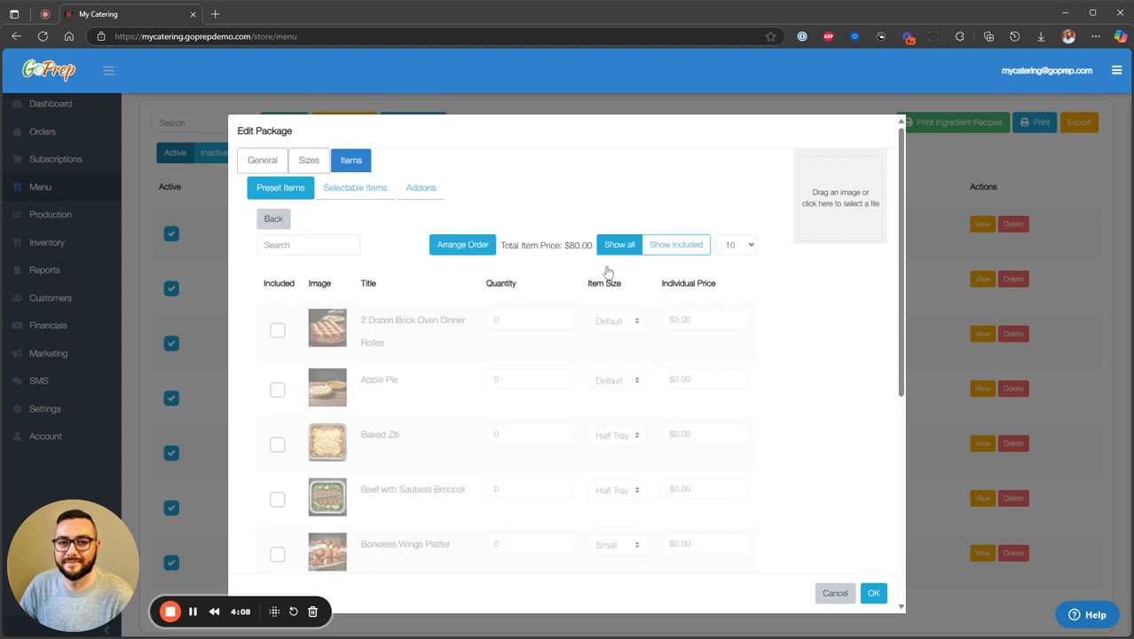
left_click(659, 249)
scroll(609, 292, "down", 1)
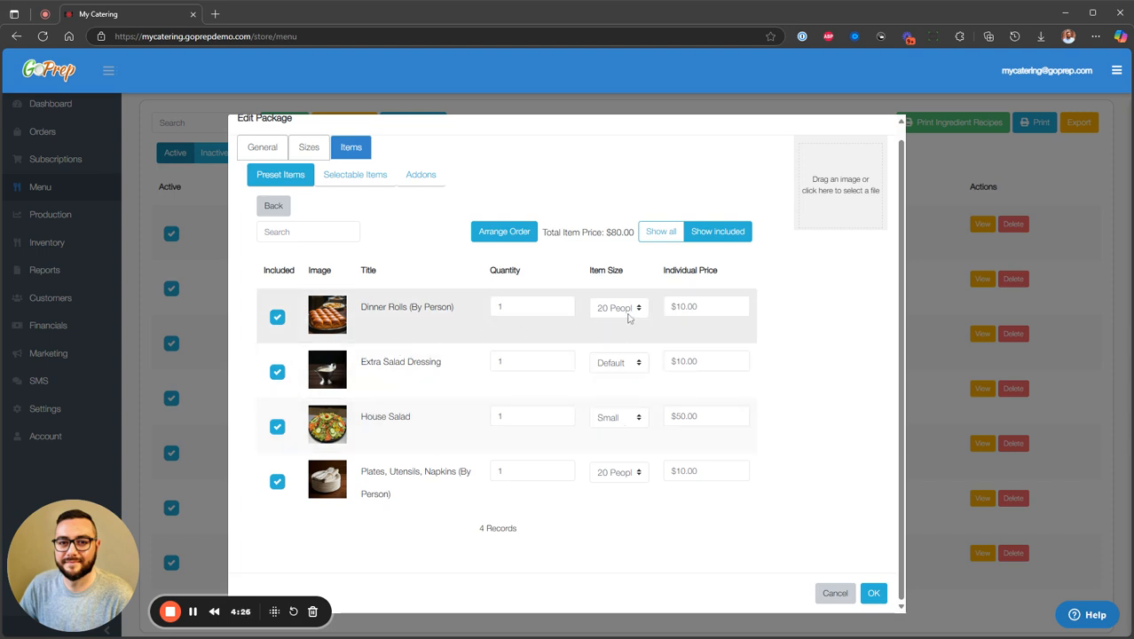
left_click(275, 206)
Step: Review only the included preset items of the 100 People size and go back to the list of sizes
scroll(417, 412, "down", 2)
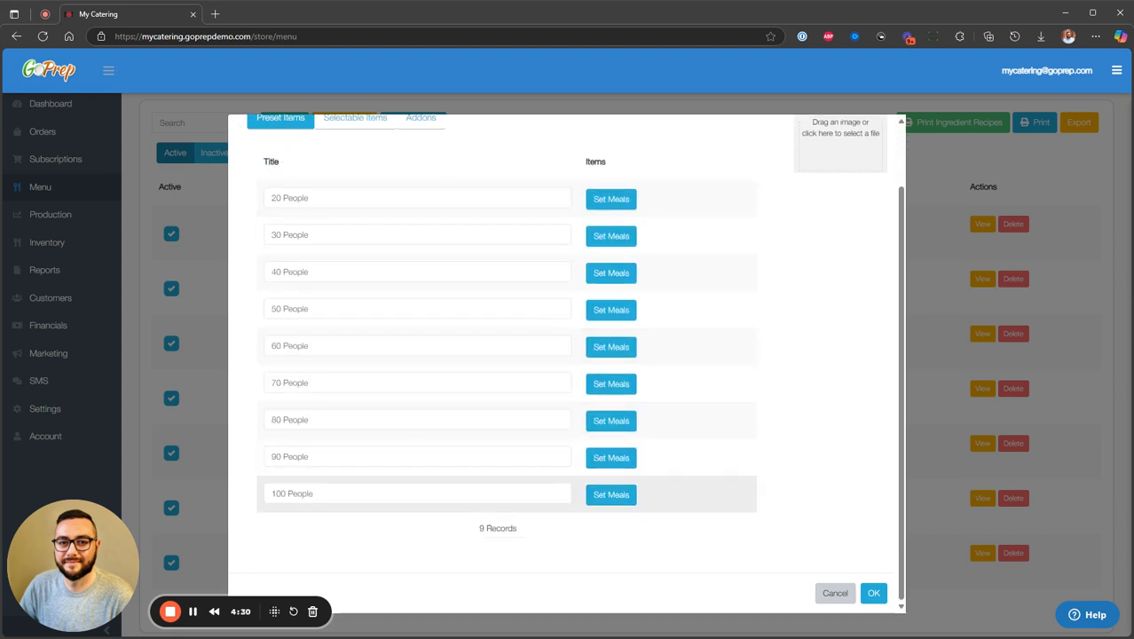
left_click(610, 494)
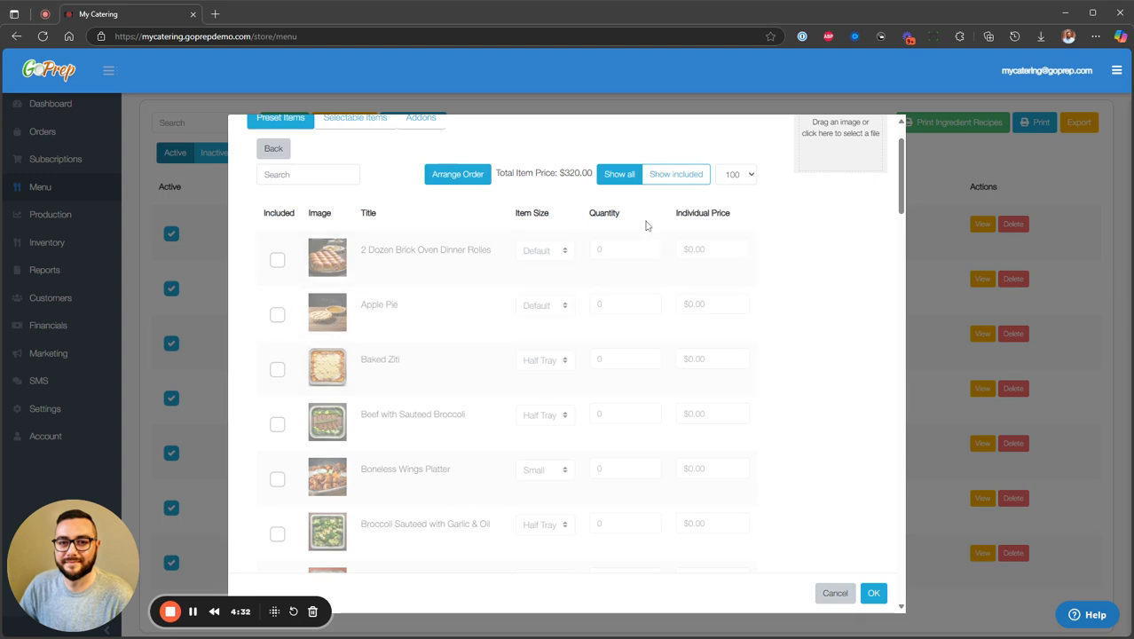
left_click(671, 178)
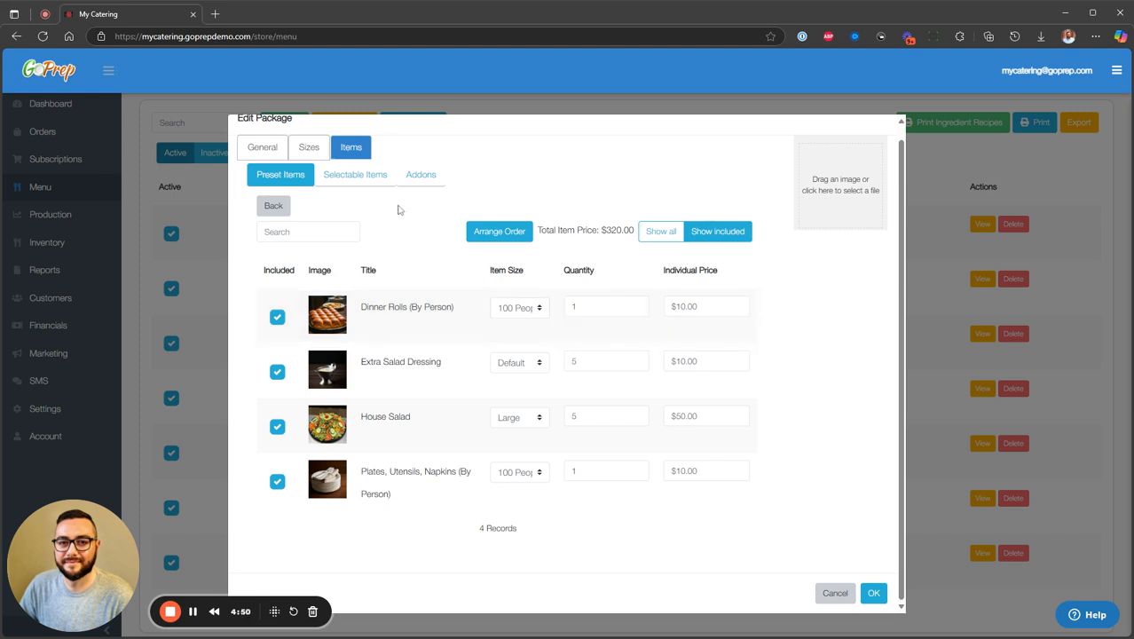
left_click(277, 209)
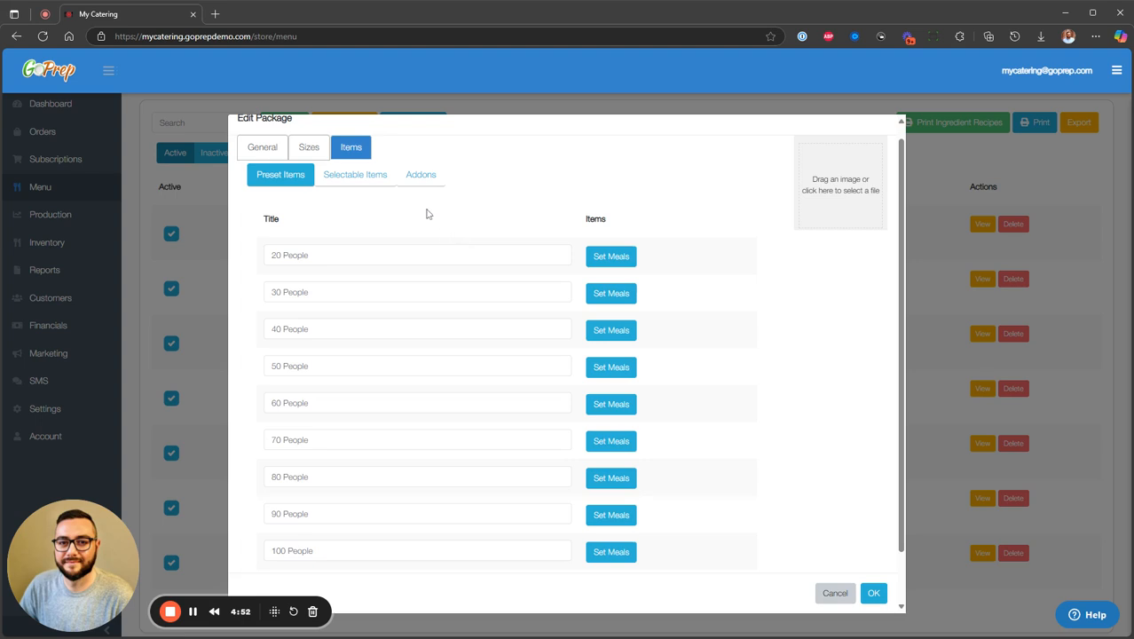
Step: Open the package's selectable items and review the title, minimum and maximum of the Choose Your Entree component
left_click(369, 179)
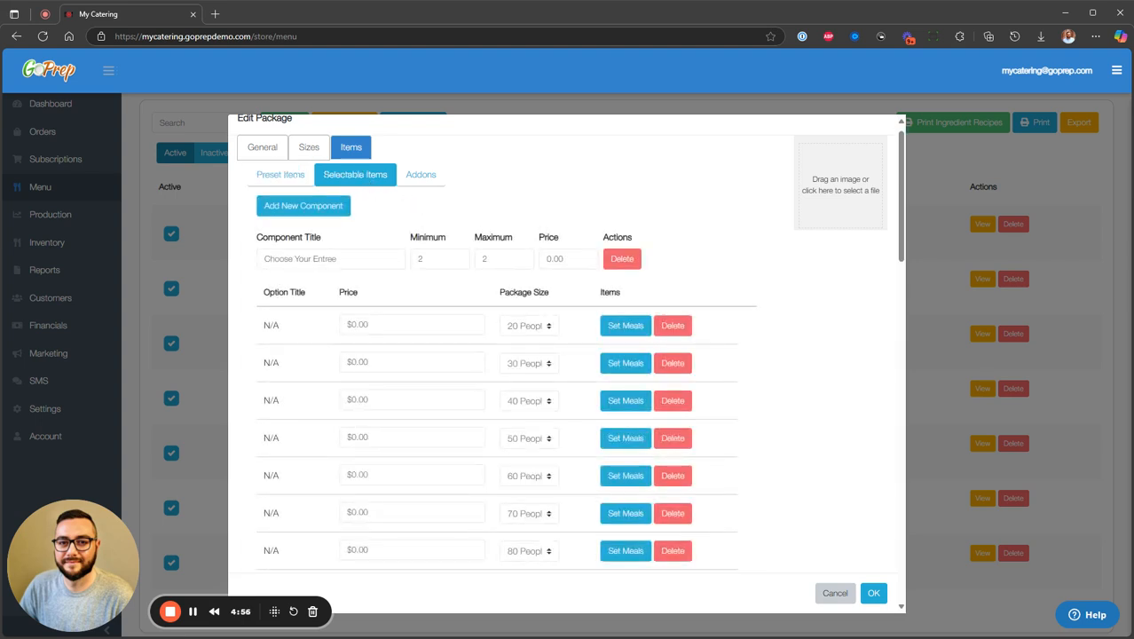
left_click_drag(340, 259, 261, 259)
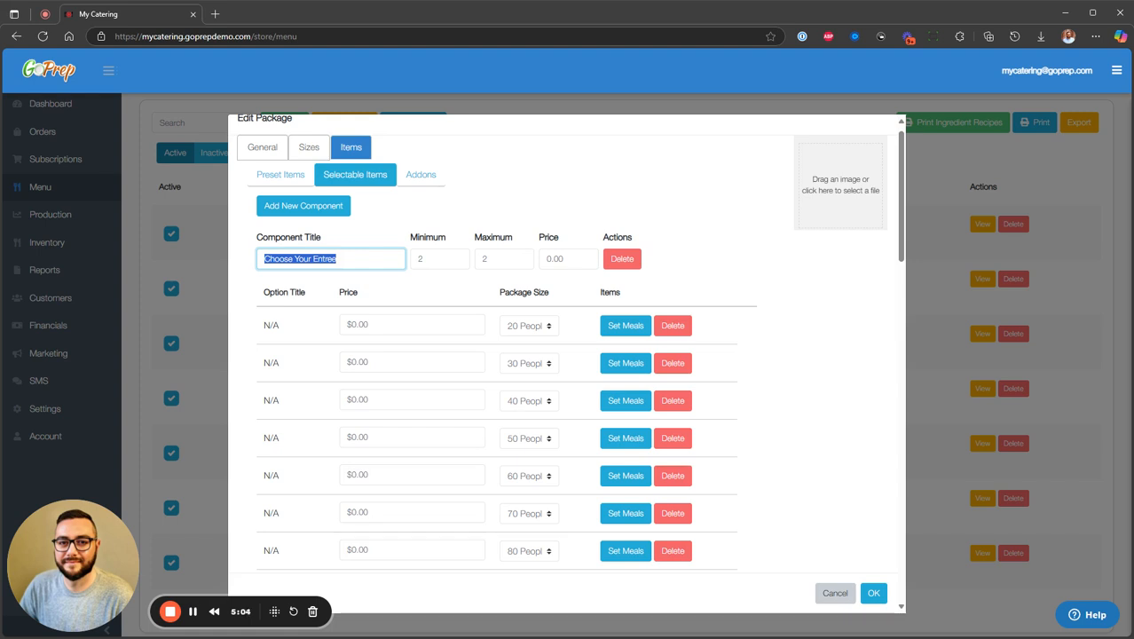
key("Tab")
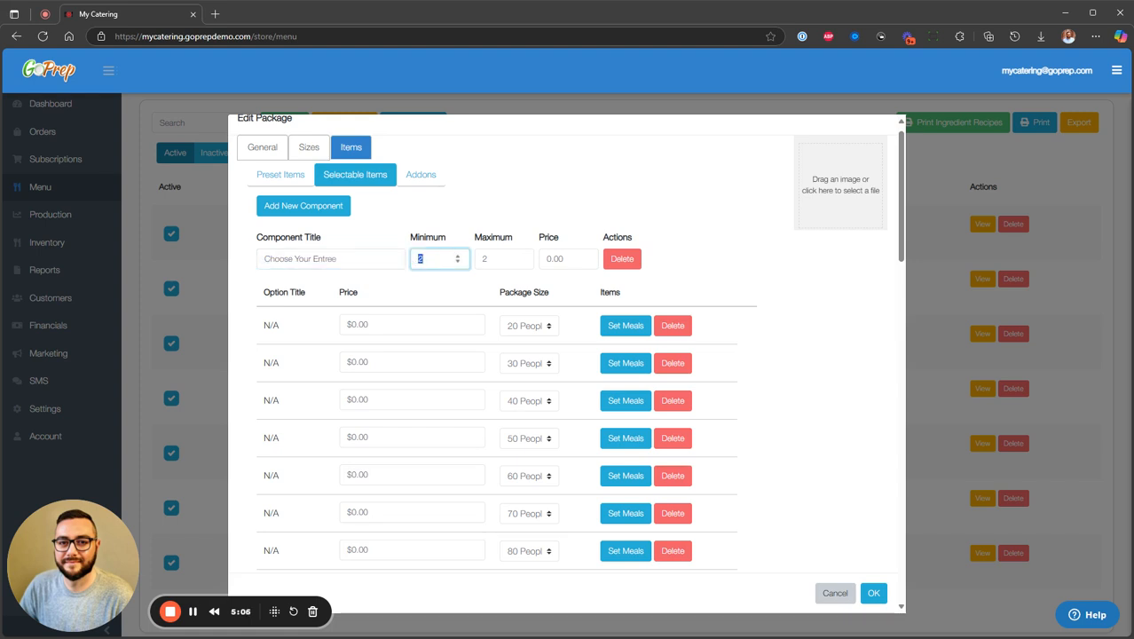
key("Tab")
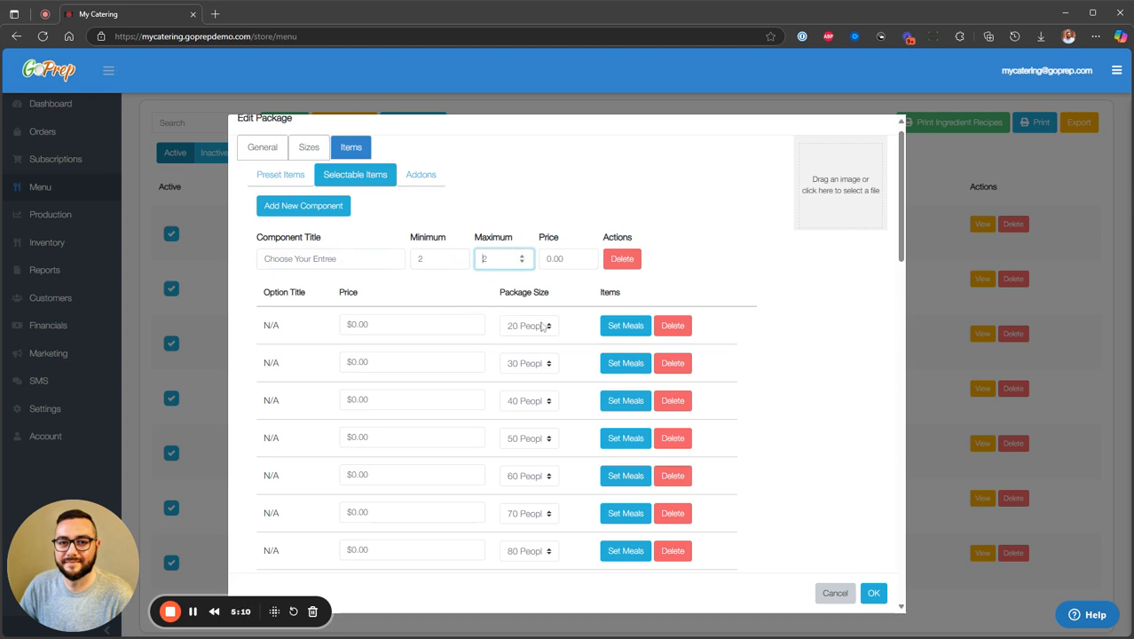
scroll(543, 325, "down", 1)
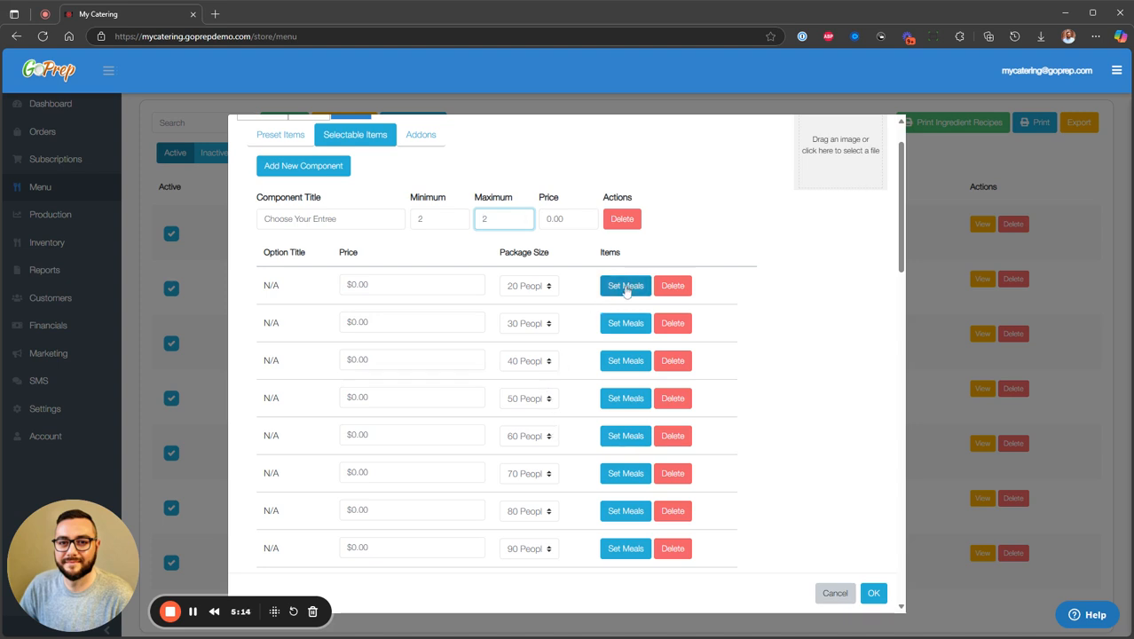
Step: Review only the included entree choices for the 20 People size of Choose Your Entree, then return to the component list
left_click(625, 286)
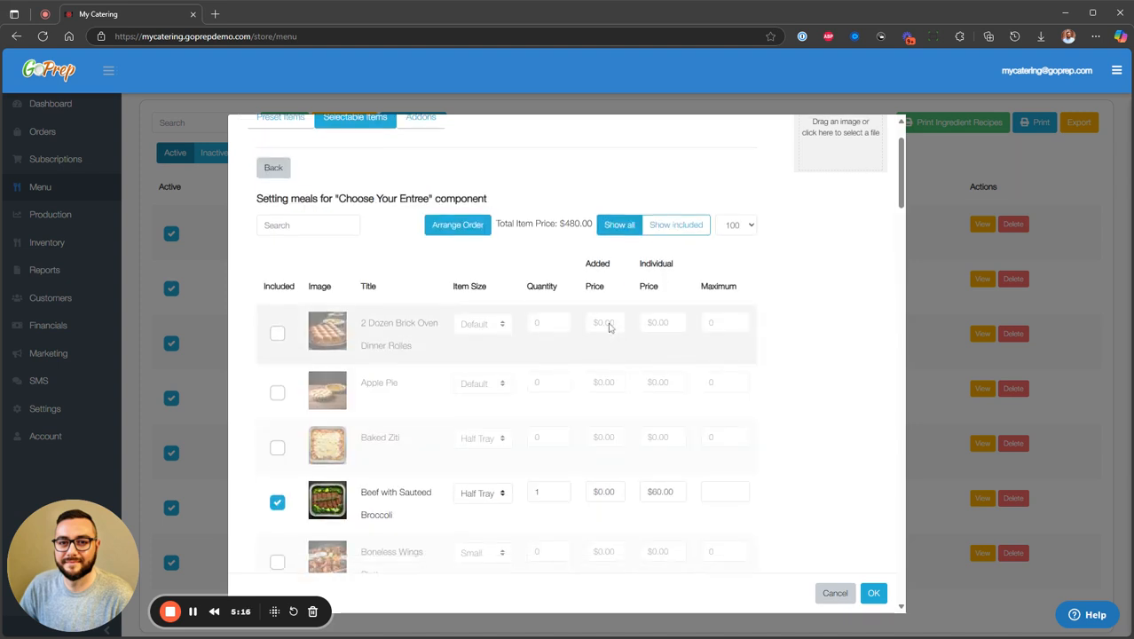
scroll(609, 327, "down", 3)
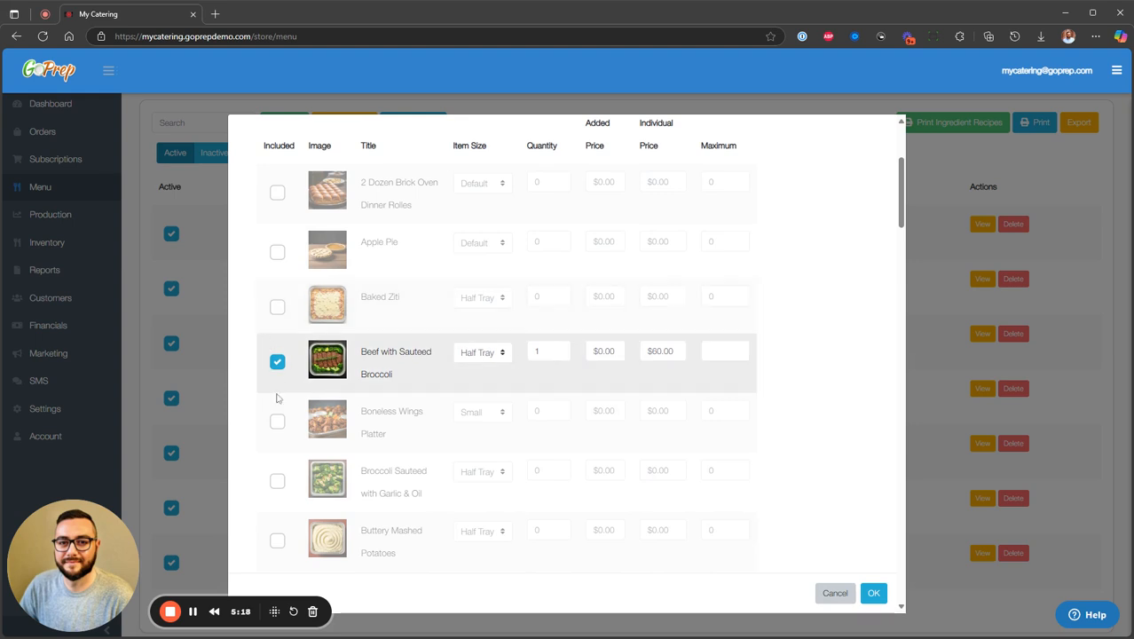
scroll(505, 392, "up", 3)
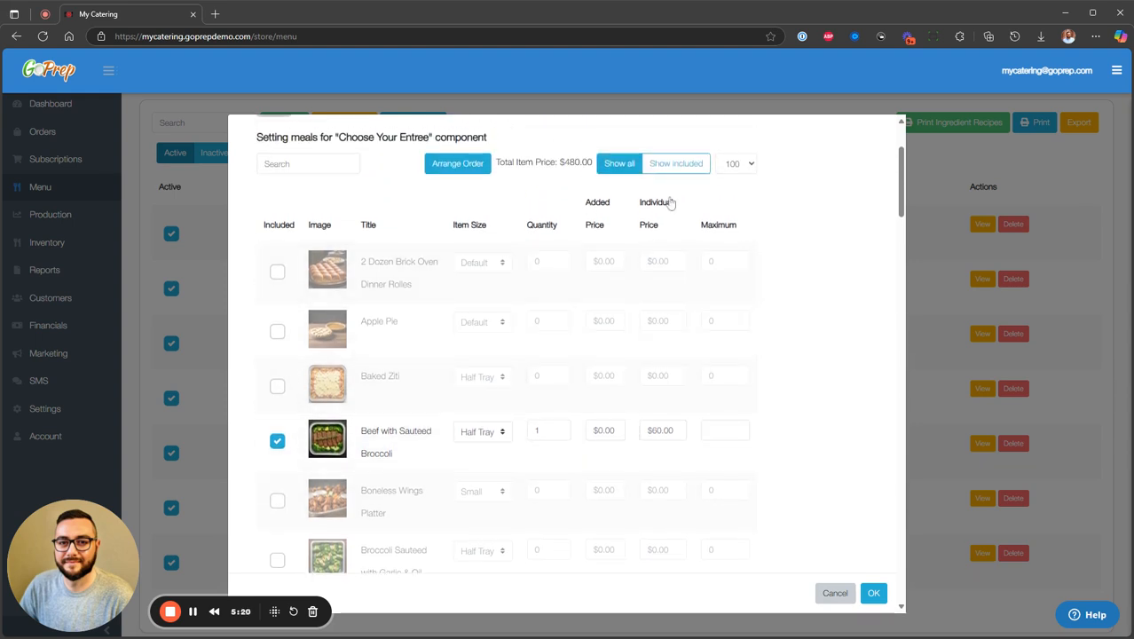
left_click(673, 162)
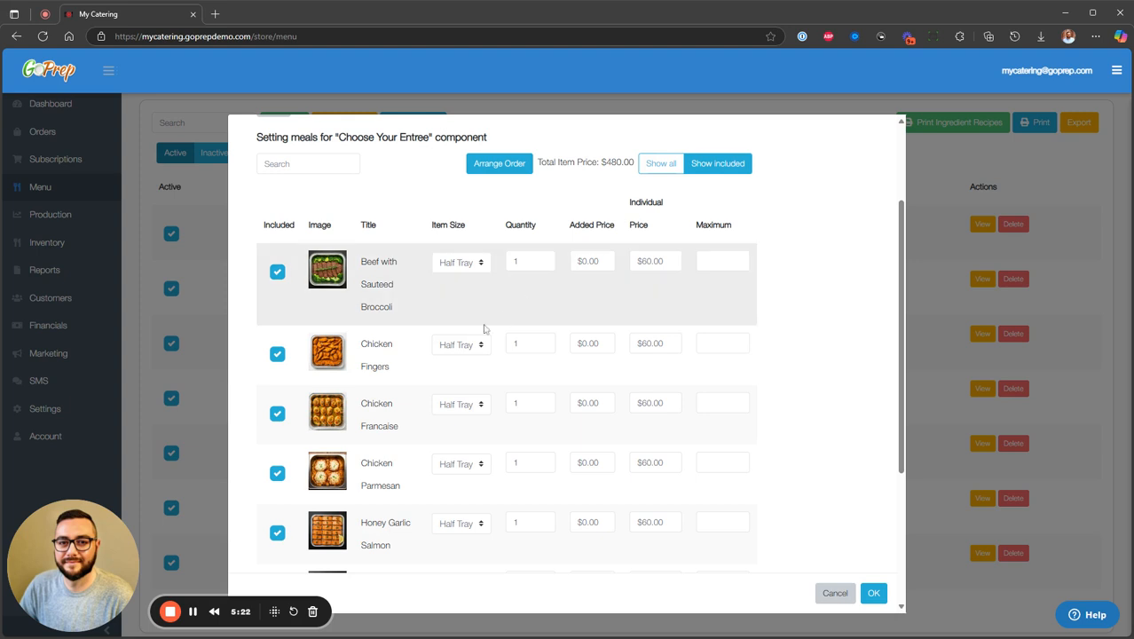
scroll(468, 257, "down", 3)
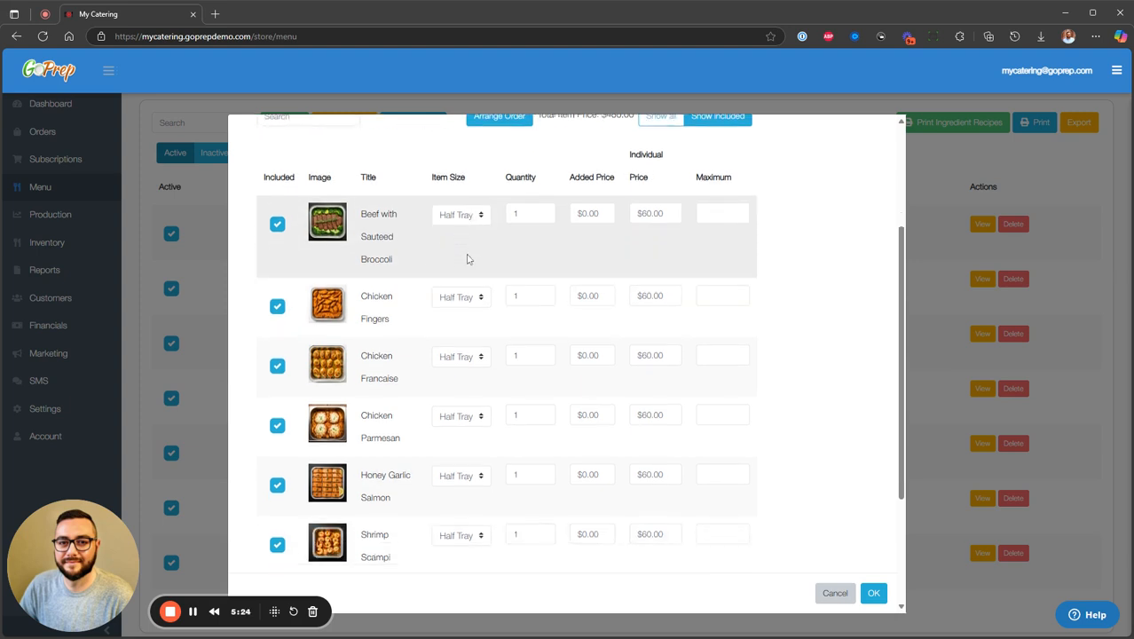
scroll(468, 258, "up", 3)
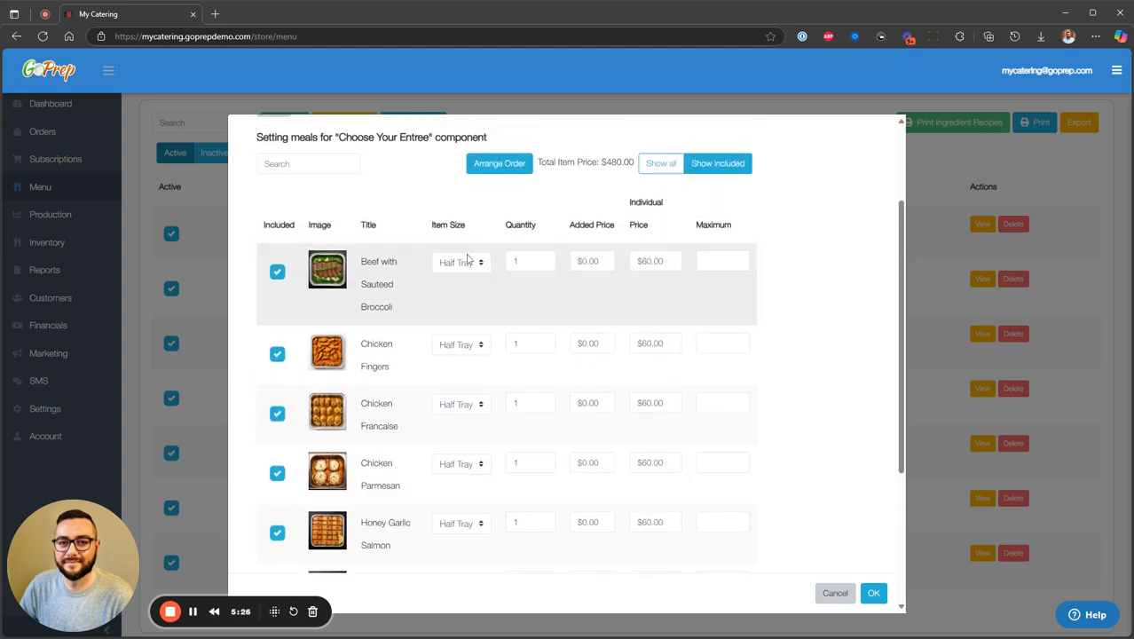
scroll(467, 257, "up", 2)
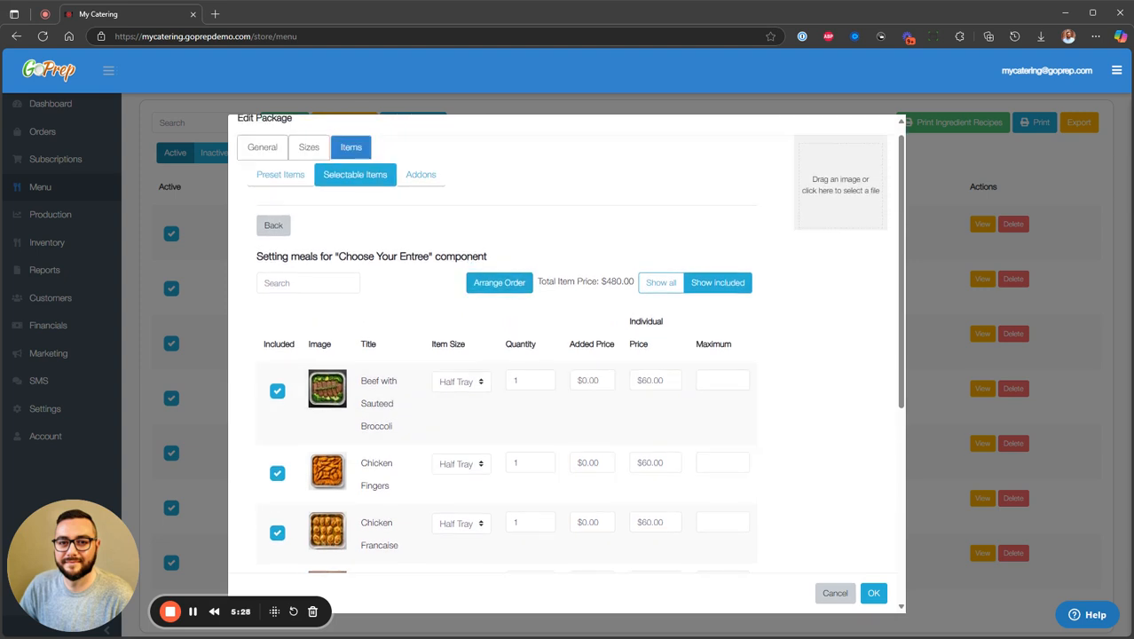
left_click(275, 229)
Step: Review only the included meals of the Choose Your Entree component for the 100 People size and go back to the components
scroll(396, 355, "down", 2)
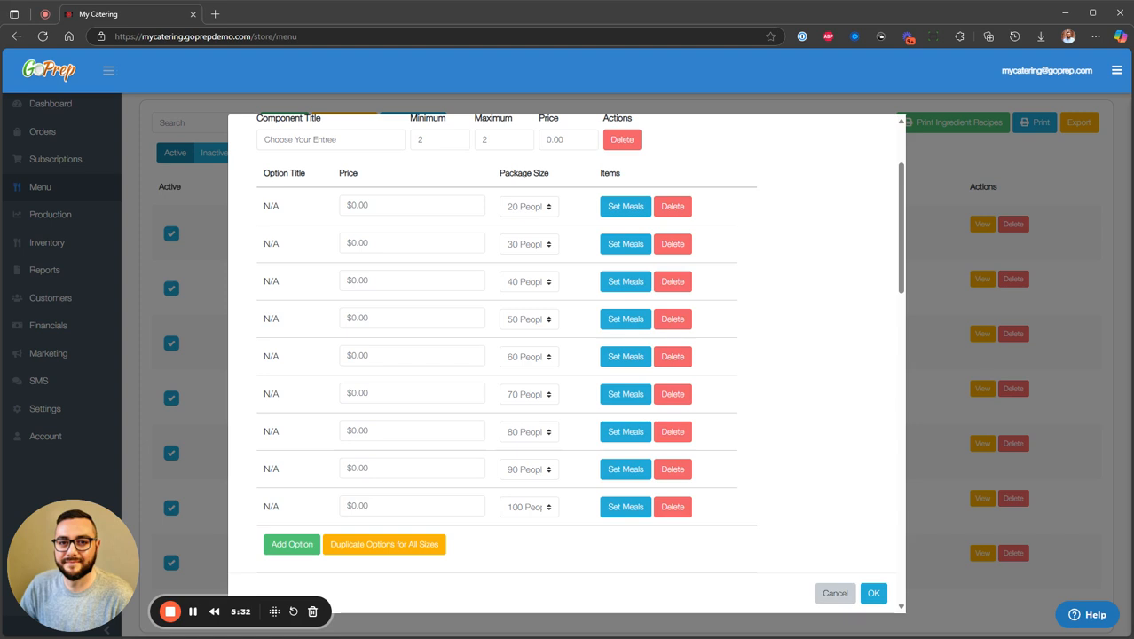
left_click(612, 507)
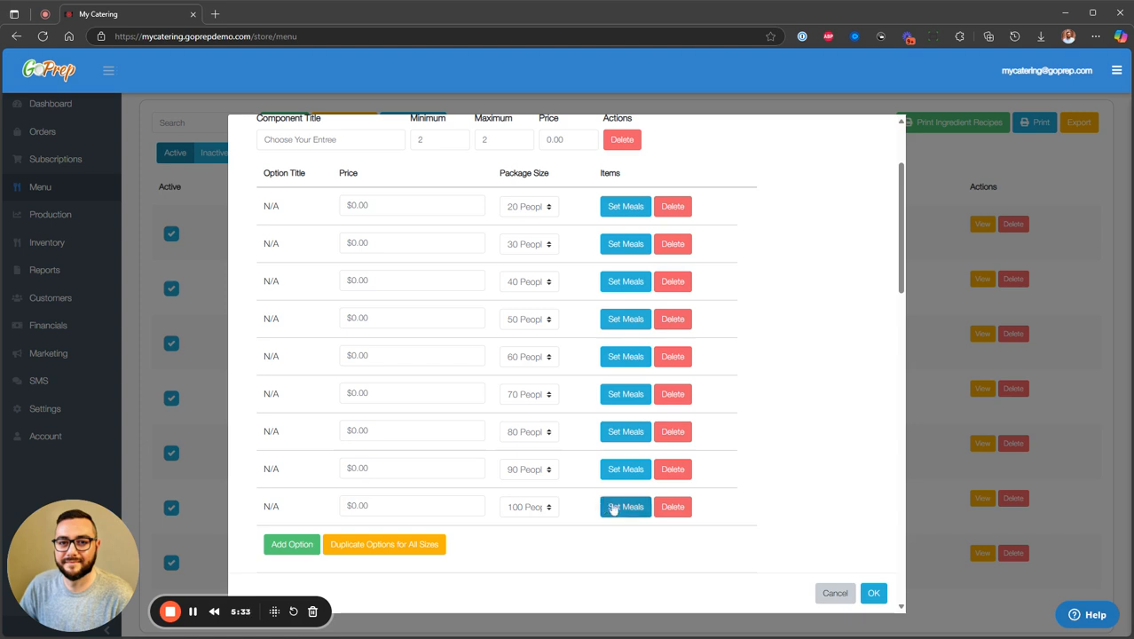
left_click(667, 160)
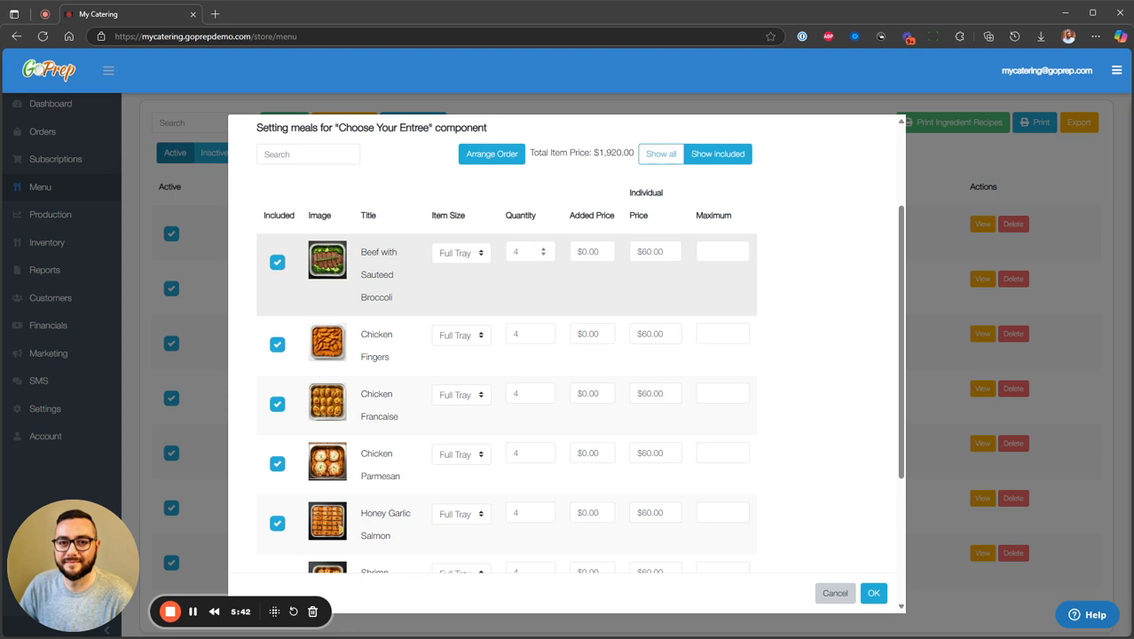
scroll(501, 251, "up", 2)
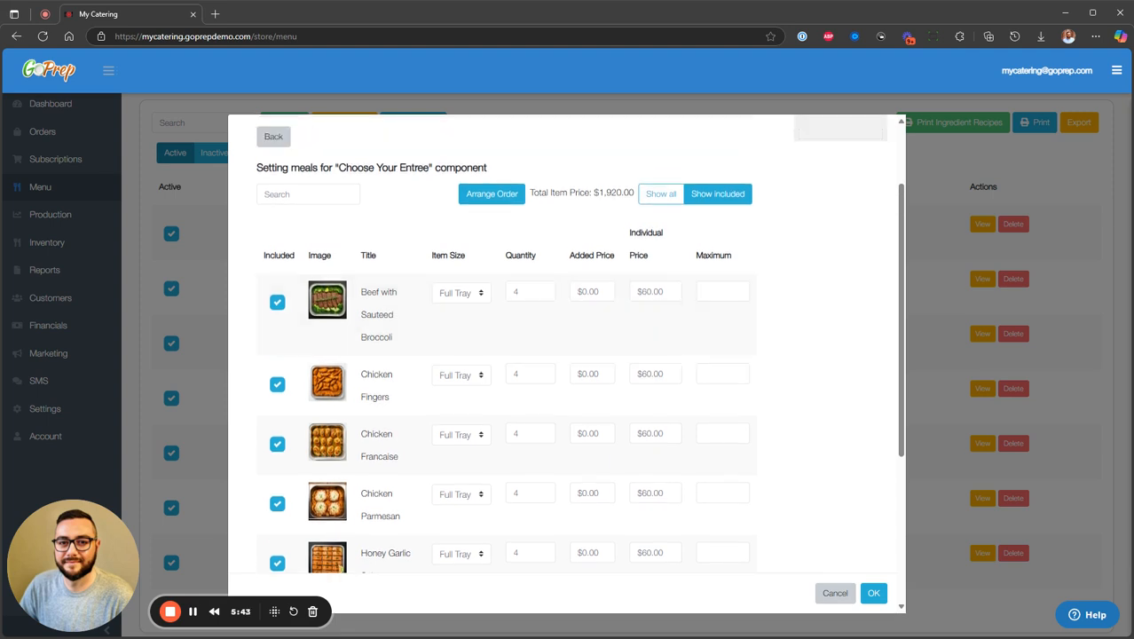
left_click(275, 138)
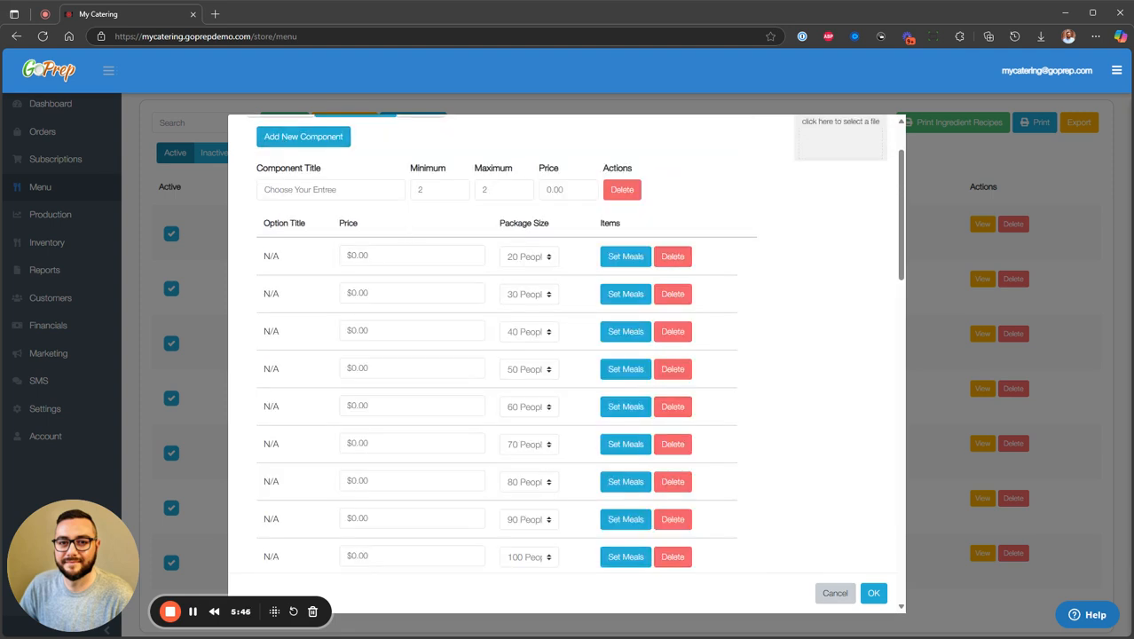
Step: Examine the Choose Your Pasta and Choose Your Side components with their selection limits and package sizes
scroll(436, 369, "down", 4)
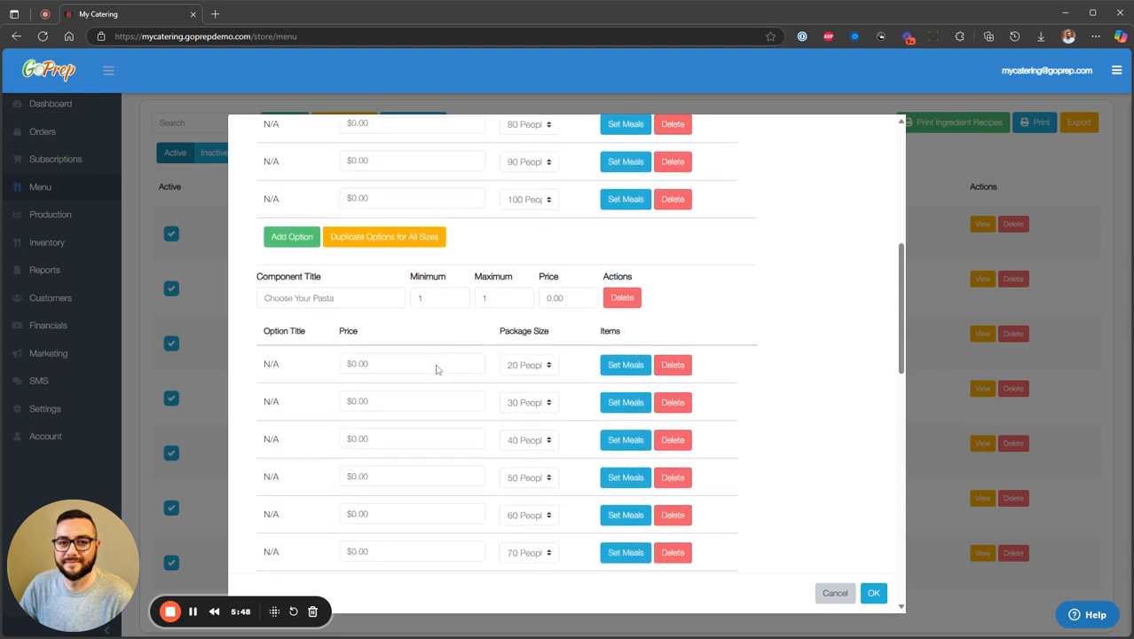
left_click(337, 298)
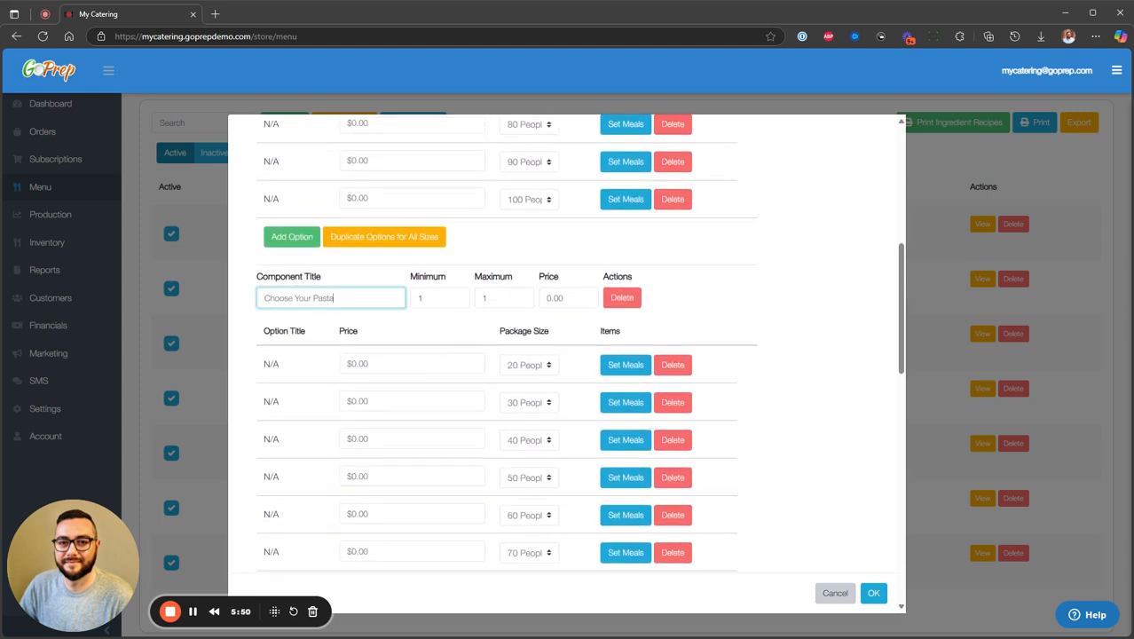
scroll(300, 268, "down", 7)
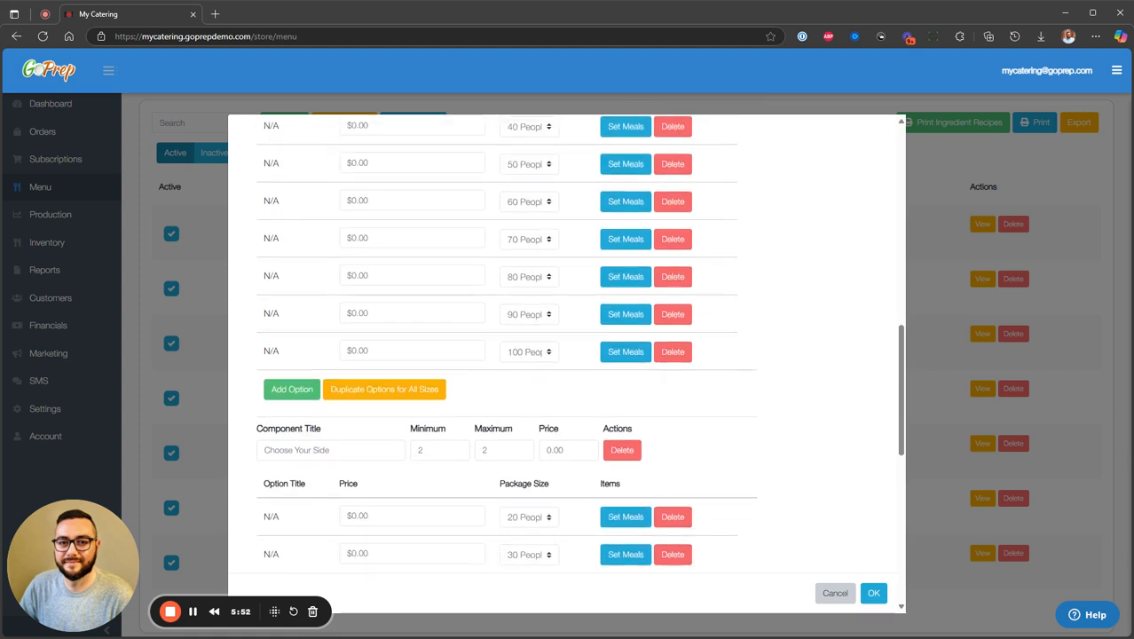
Step: Try adding a Choose Your Extra Entree component with one option for 50 People and another for 70 People
scroll(505, 355, "down", 3)
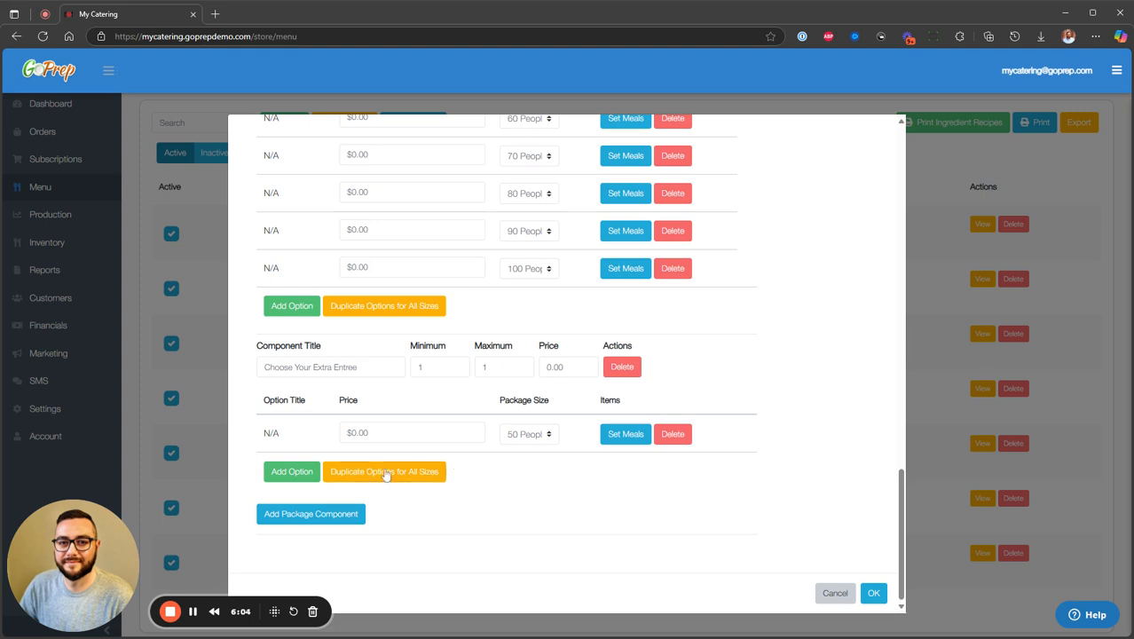
left_click(289, 471)
left_click(529, 471)
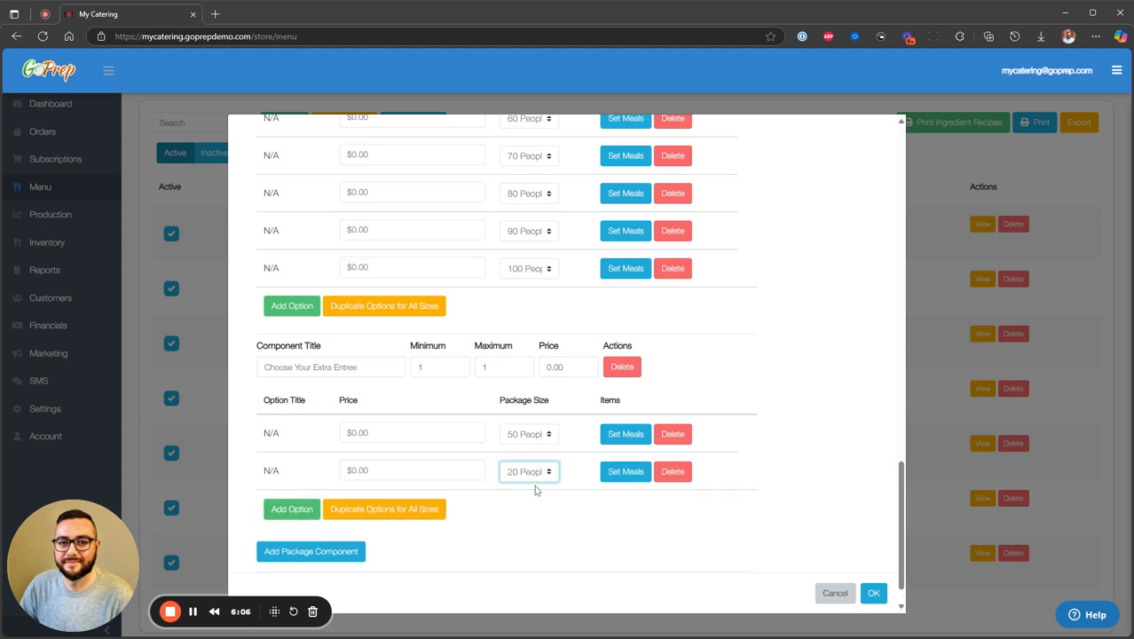
left_click(541, 569)
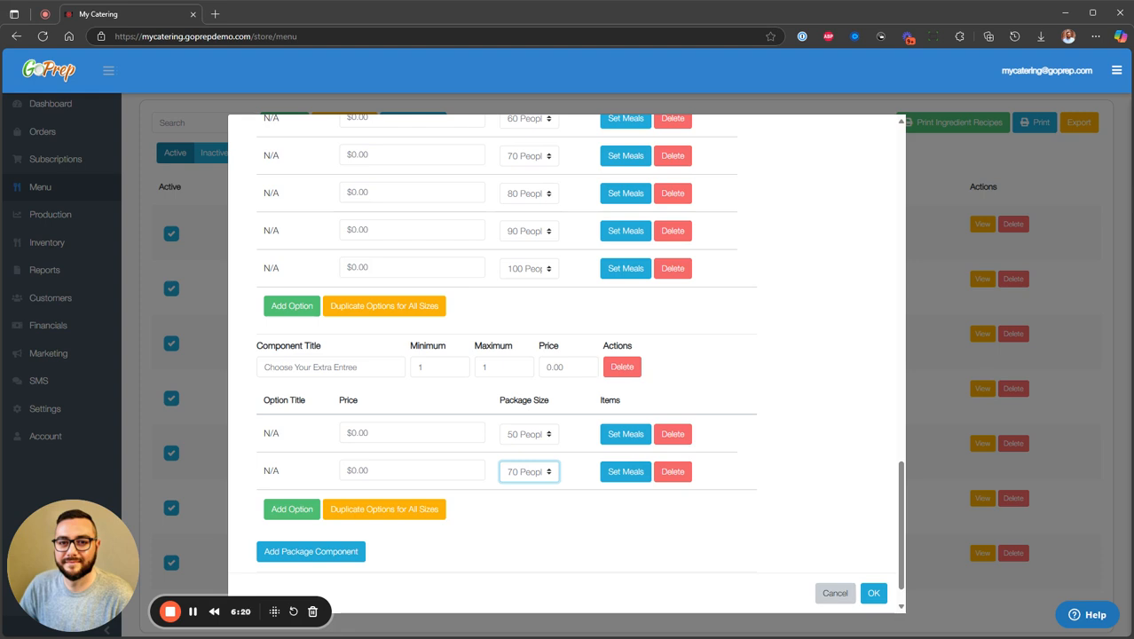
Step: Close the package editor without saving and return to the store menu list
scroll(752, 364, "up", 5)
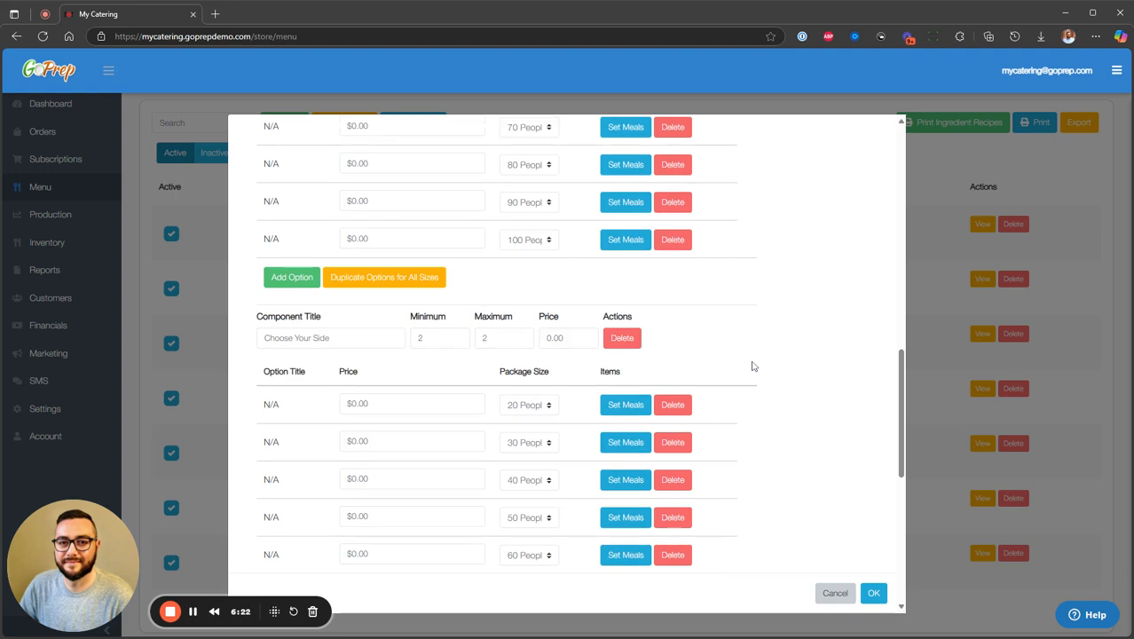
scroll(753, 365, "up", 5)
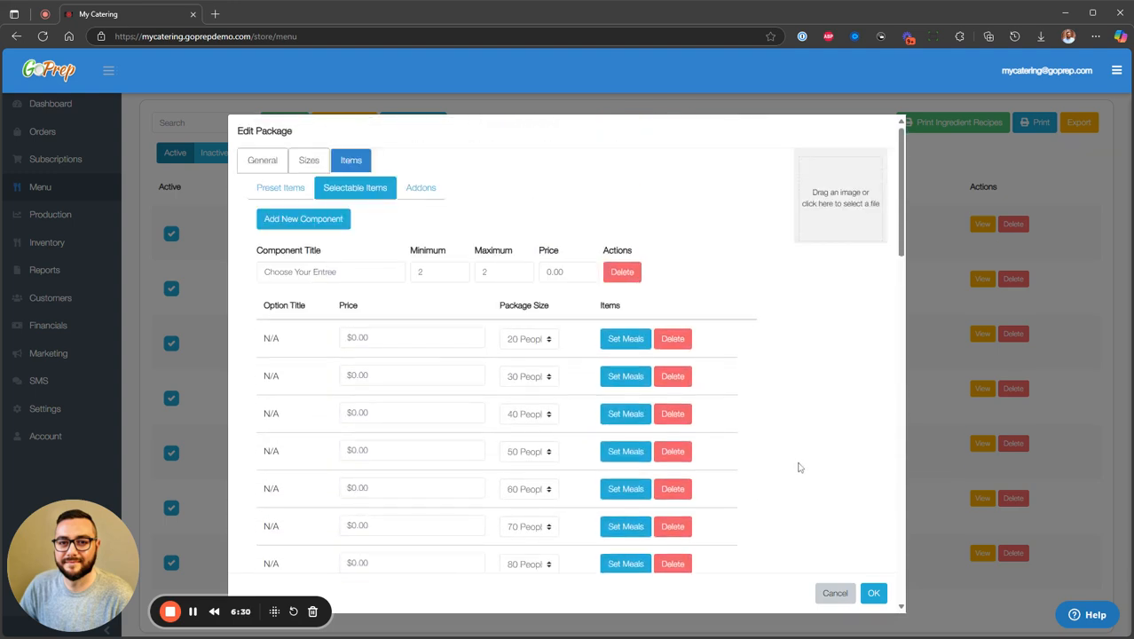
left_click(820, 593)
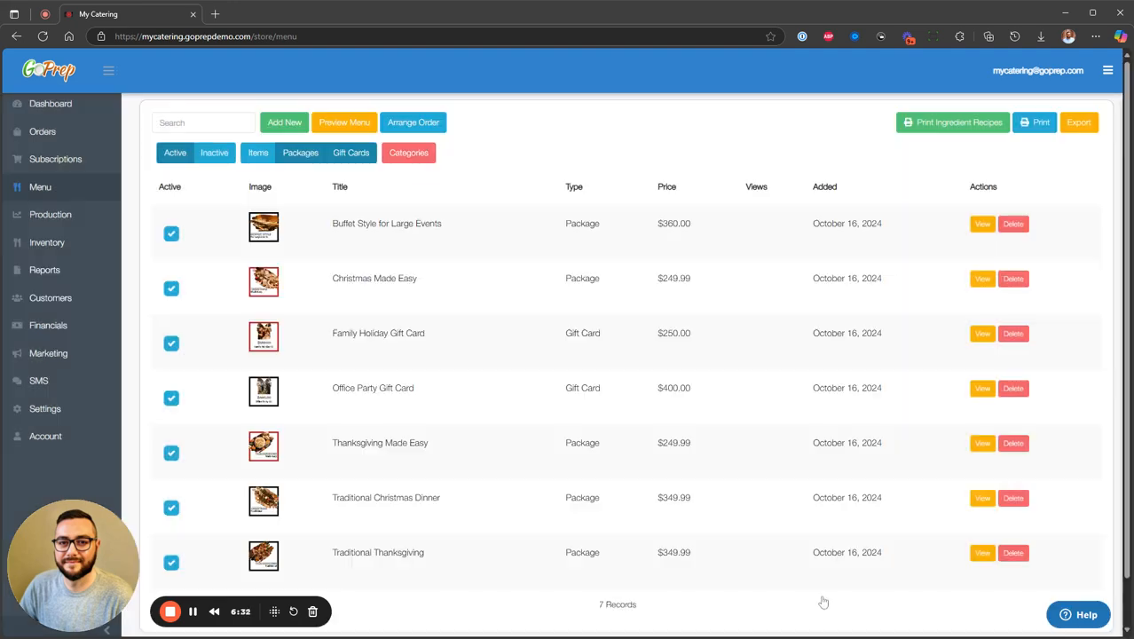
Step: Start a manual order from the store's orders and empty the bag of its existing package
left_click(31, 131)
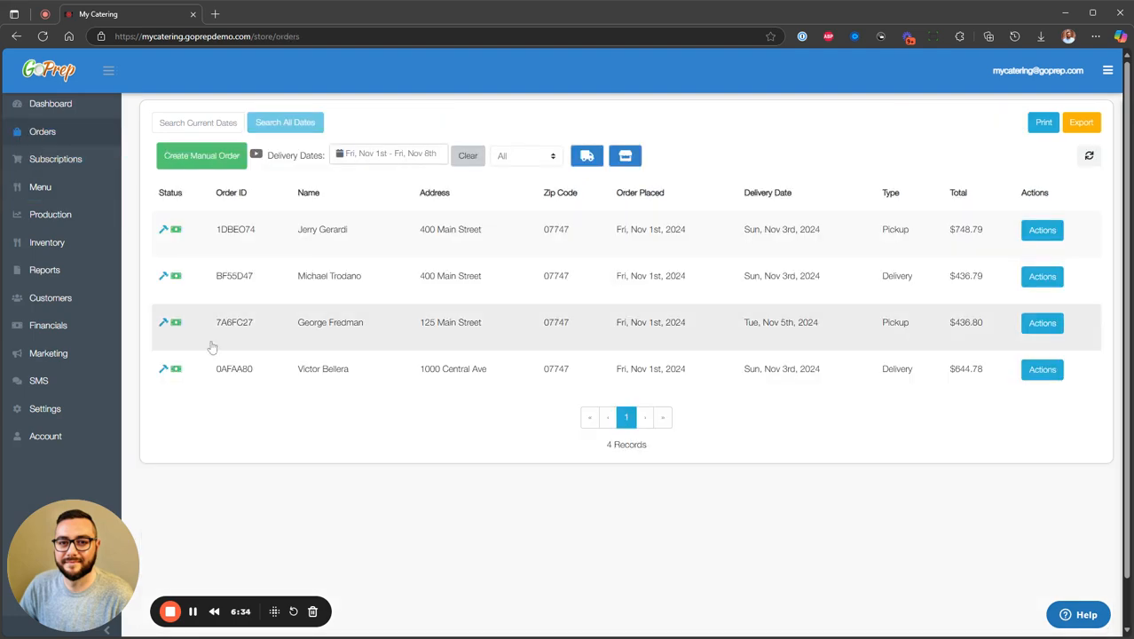
left_click(204, 160)
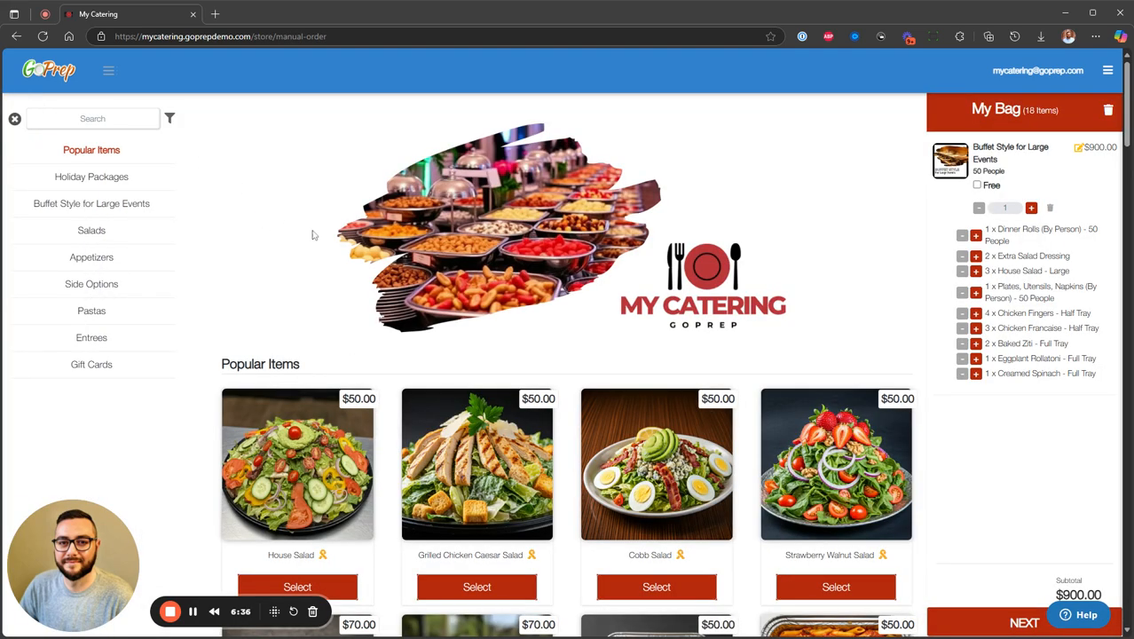
left_click(1107, 110)
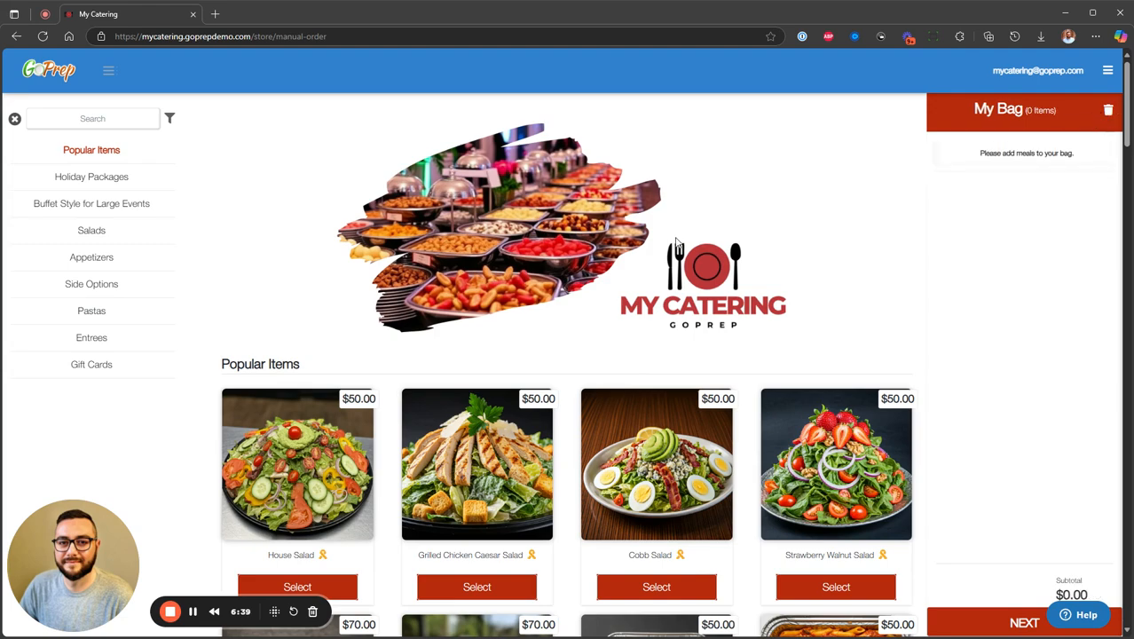
Step: Select the Buffet Style for Large Events package for 60 People and switch its size to 90 People
left_click(92, 204)
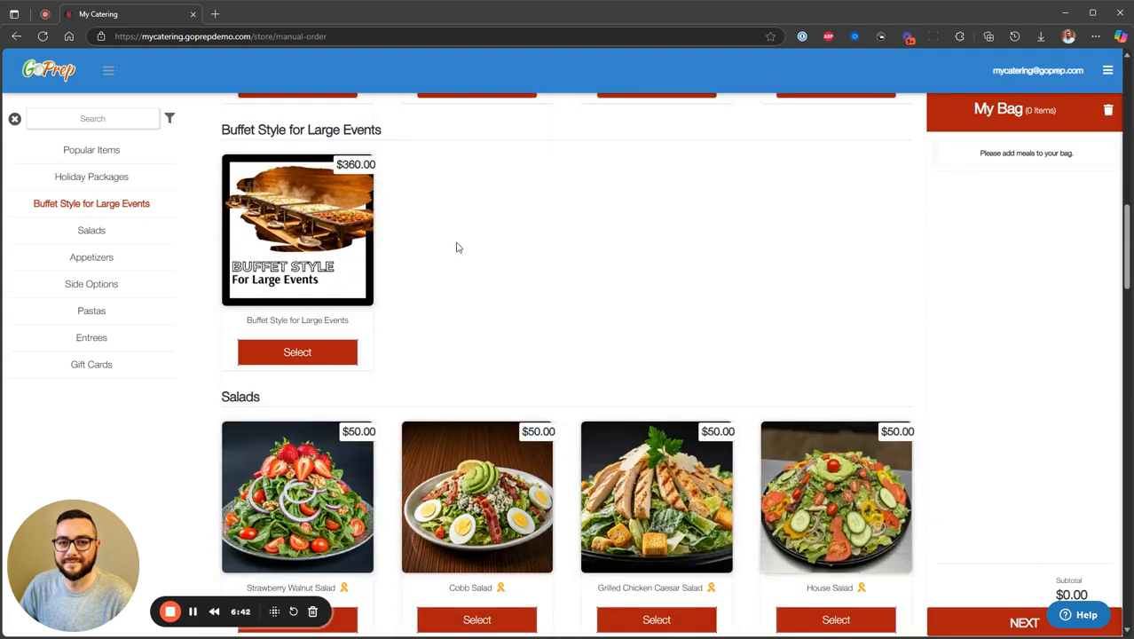
left_click(337, 354)
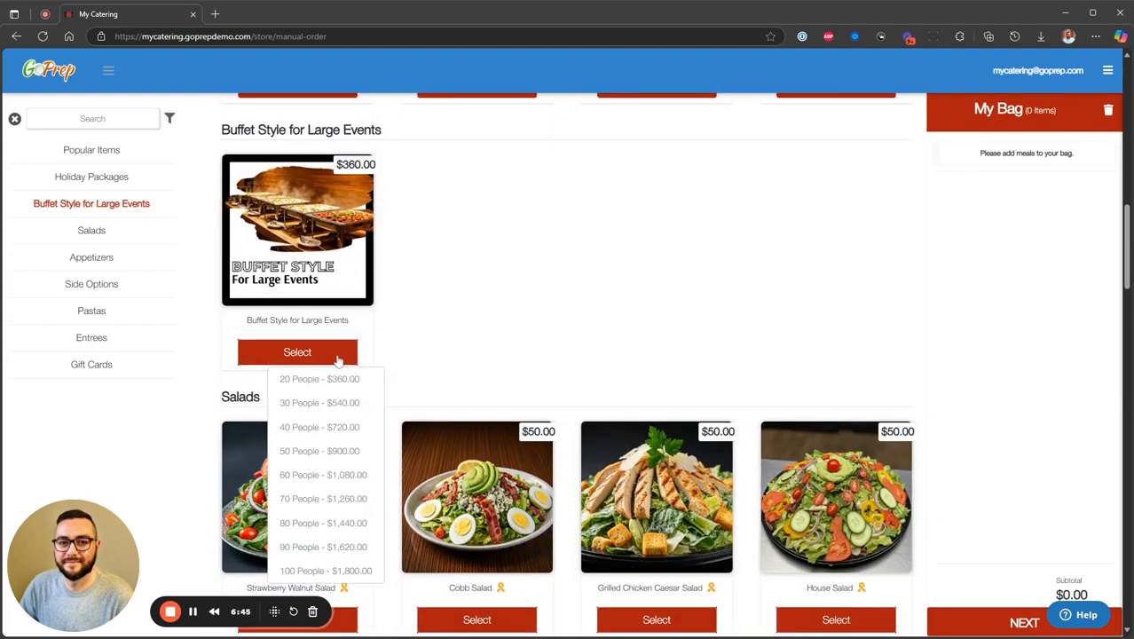
left_click(322, 475)
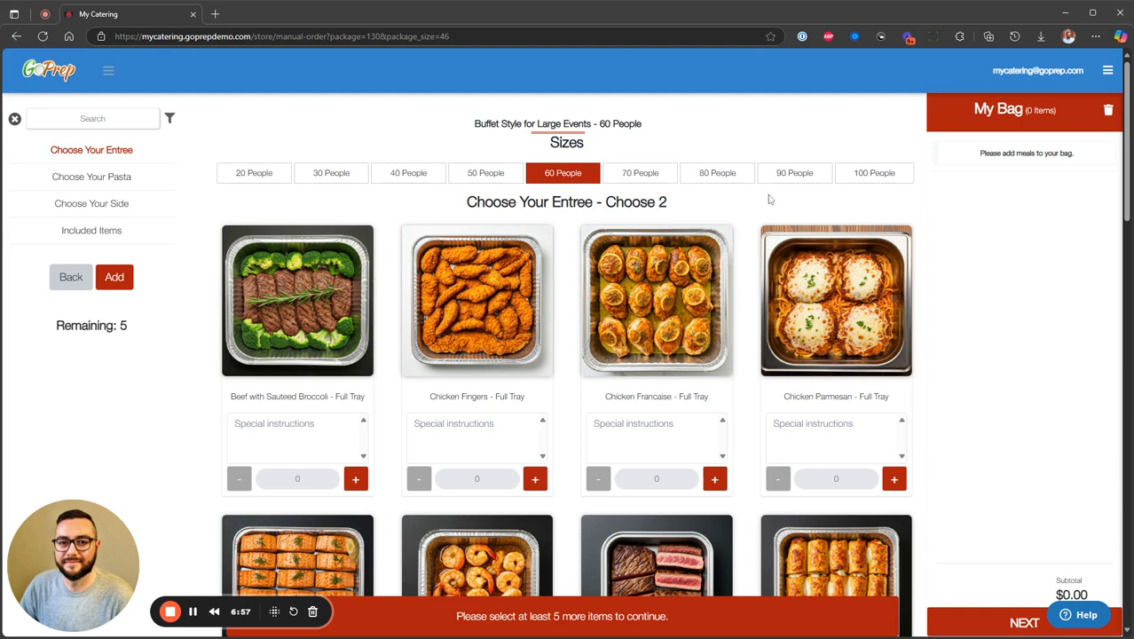
left_click(790, 174)
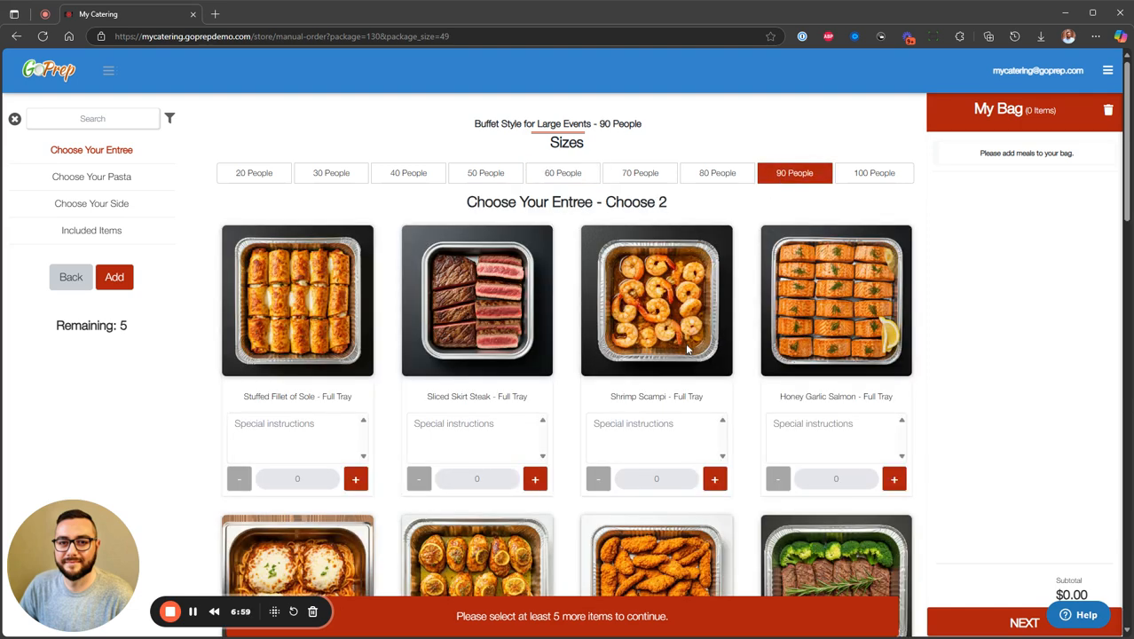
Step: Select Shrimp Scampi and Honey Garlic Salmon as entrees, Cavatelli with Broccoli as pasta, and String Bean Almondine and Roasted Brussel Sprouts as sides
left_click(714, 479)
left_click(895, 479)
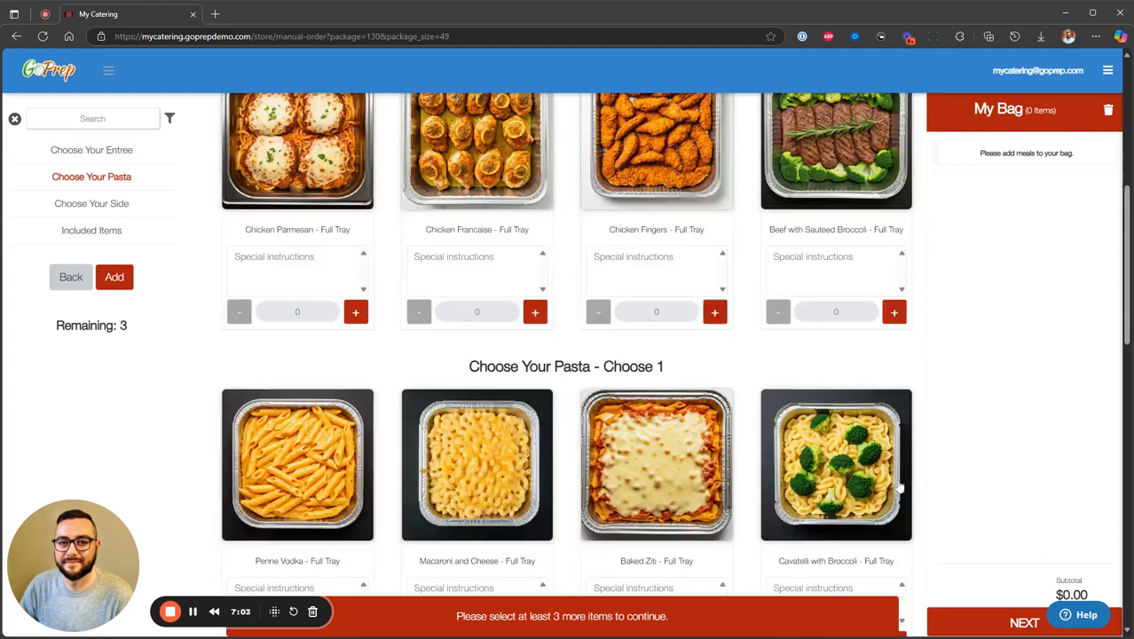
left_click(893, 406)
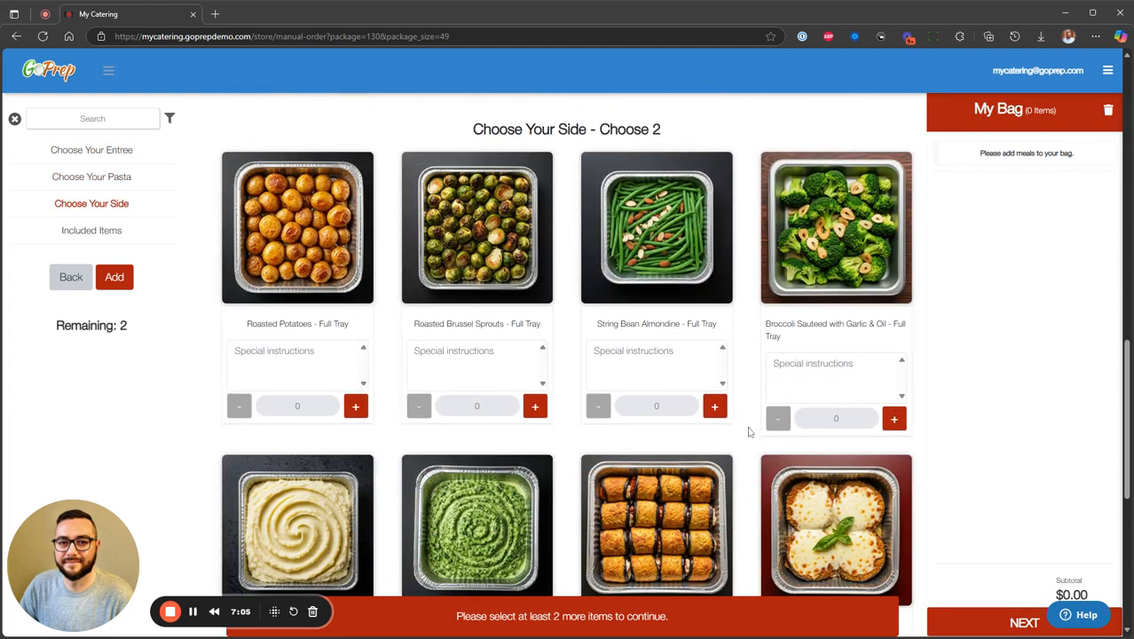
left_click(715, 405)
left_click(535, 405)
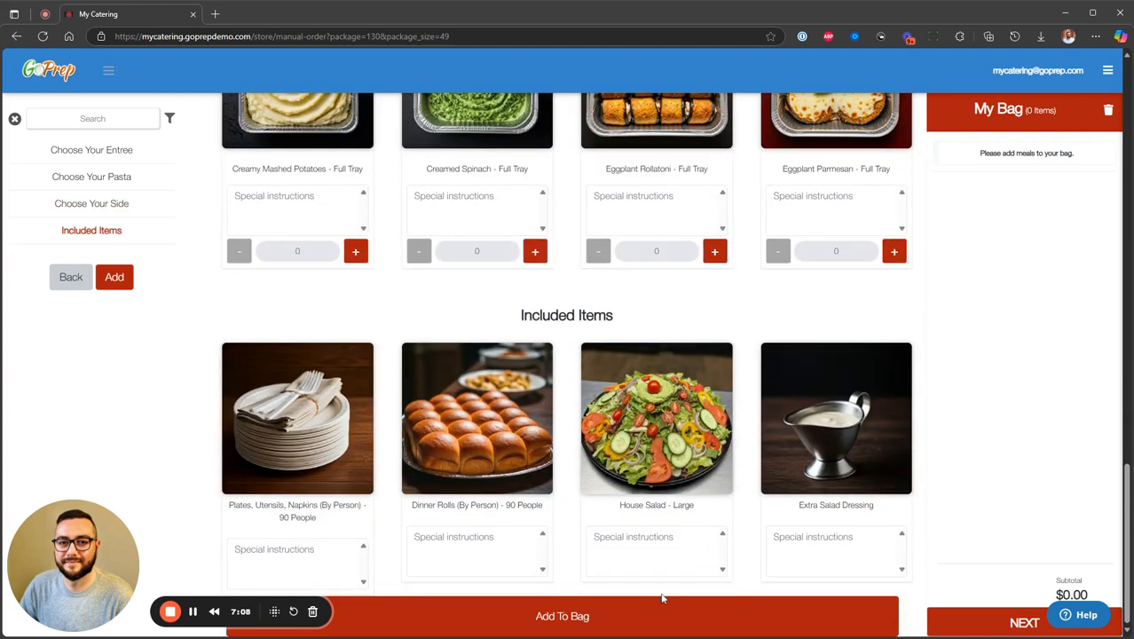
Step: Add the completed 90 People buffet package to the bag and continue to the order's checkout page
left_click(660, 614)
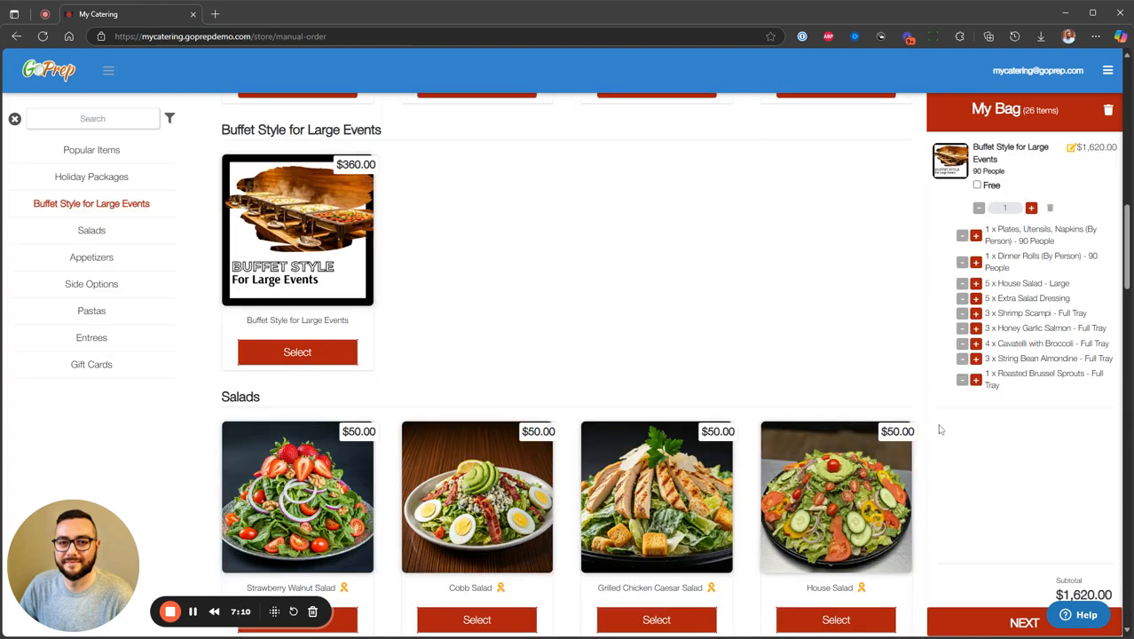
left_click(967, 621)
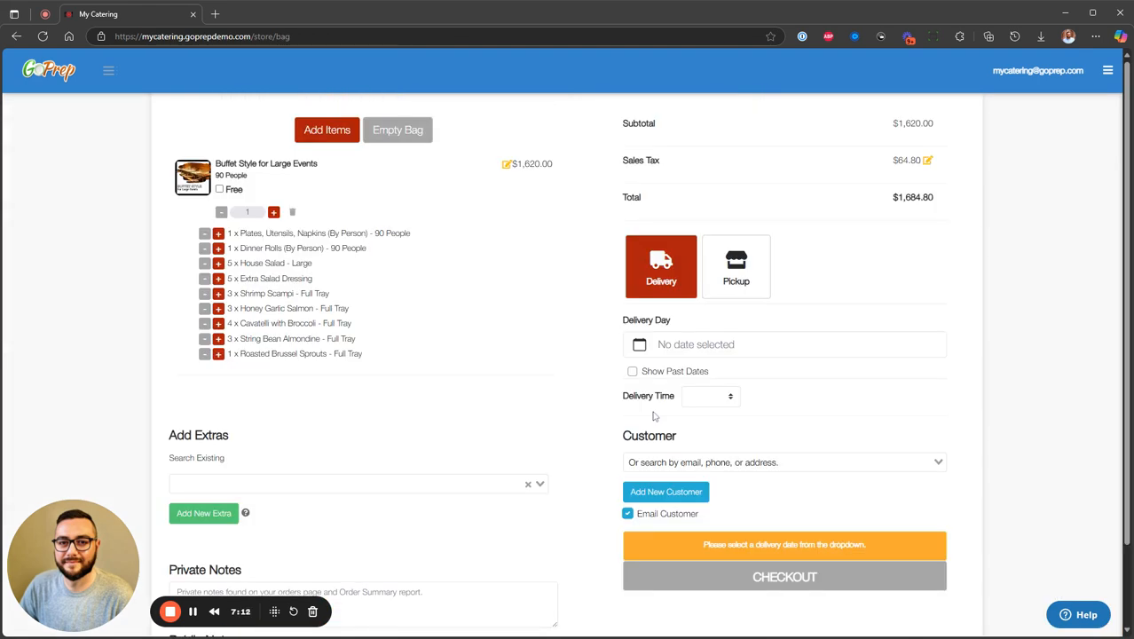